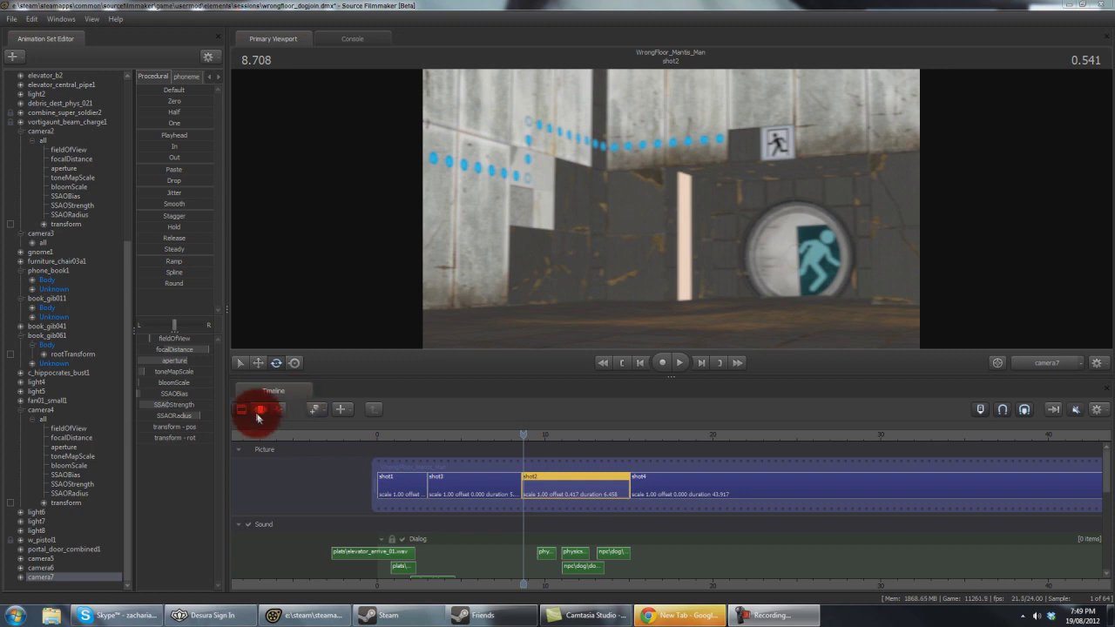
Switch the timeline to the Motion Editor and scrub back from shot2 to about 6.67 seconds in shot3
click(258, 412)
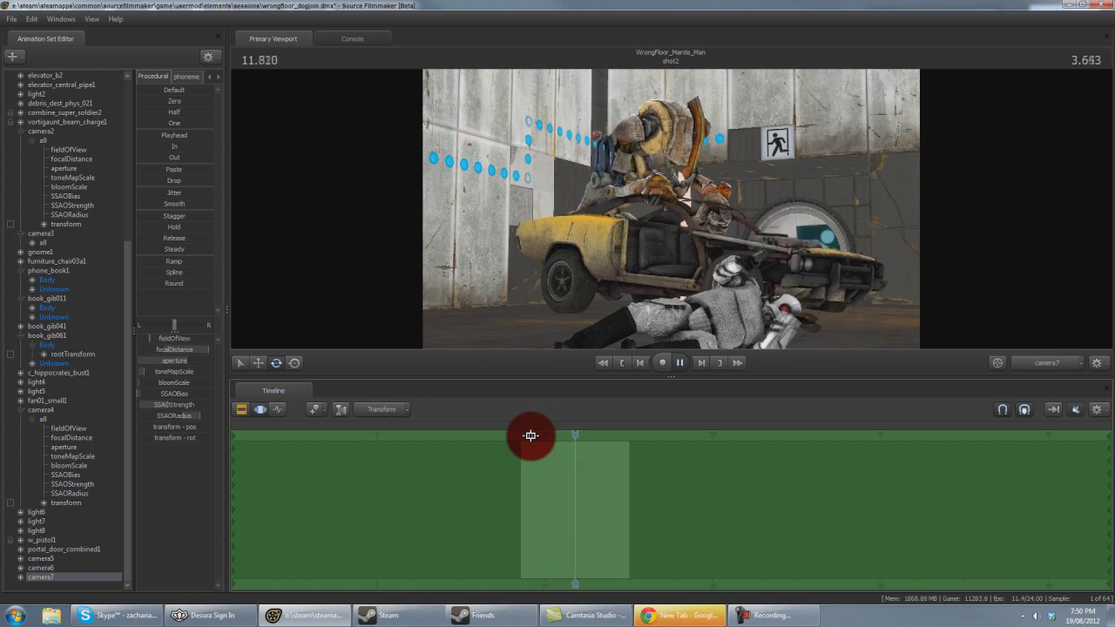
drag(581, 439, 520, 443)
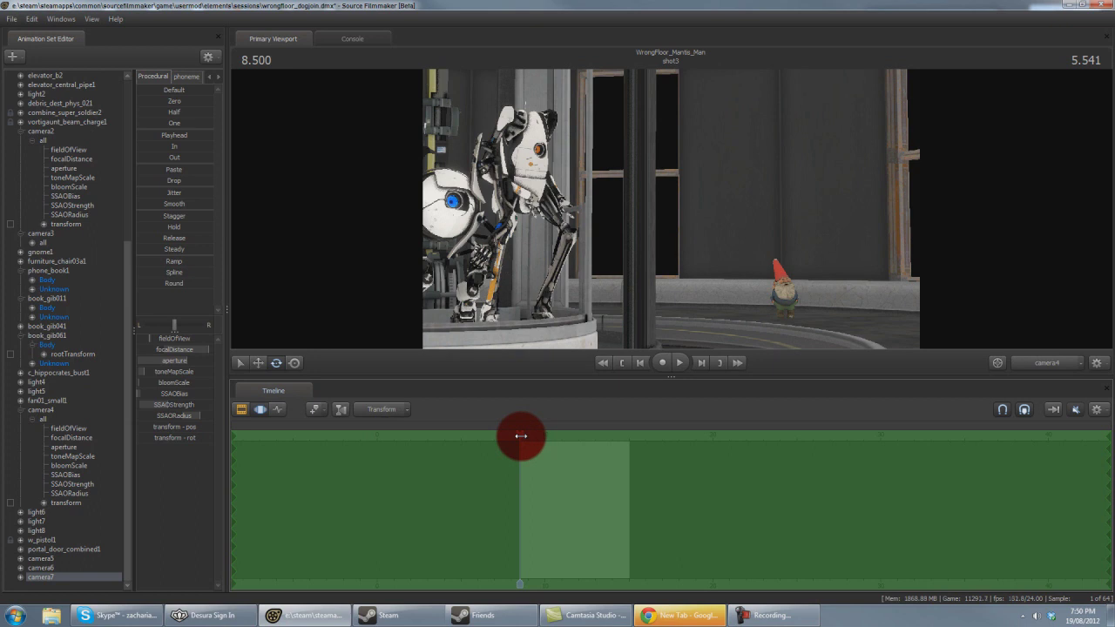
drag(520, 436, 488, 435)
click(757, 495)
click(913, 331)
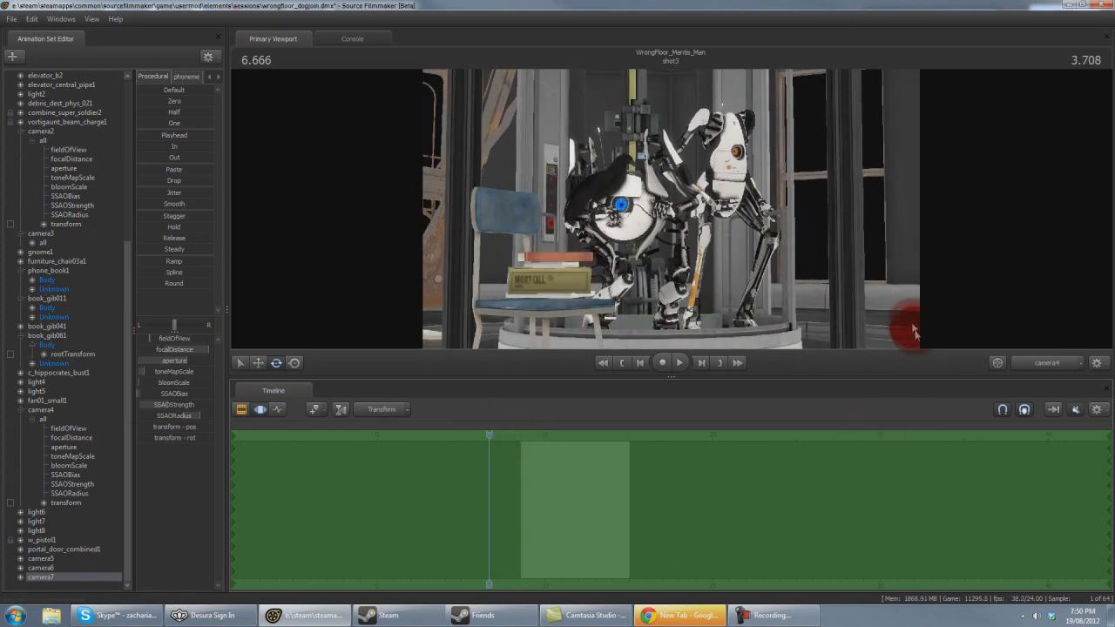
Select camera7 and record a live camera movement starting from about 6.75 seconds in shot3 through the end of shot2
drag(485, 436, 558, 435)
click(39, 574)
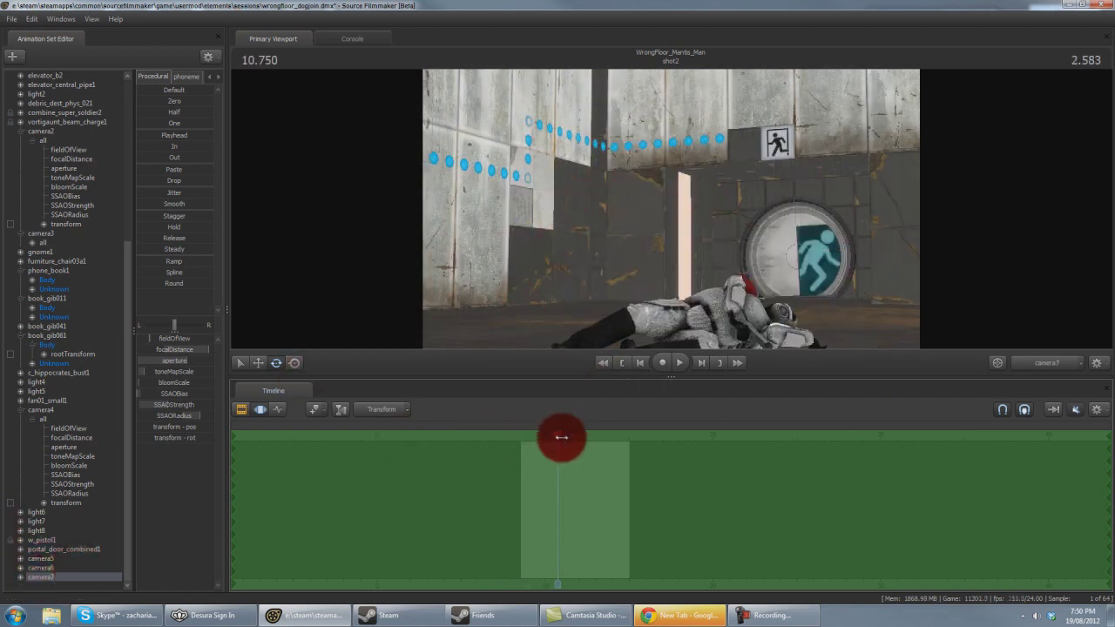
drag(559, 438, 510, 441)
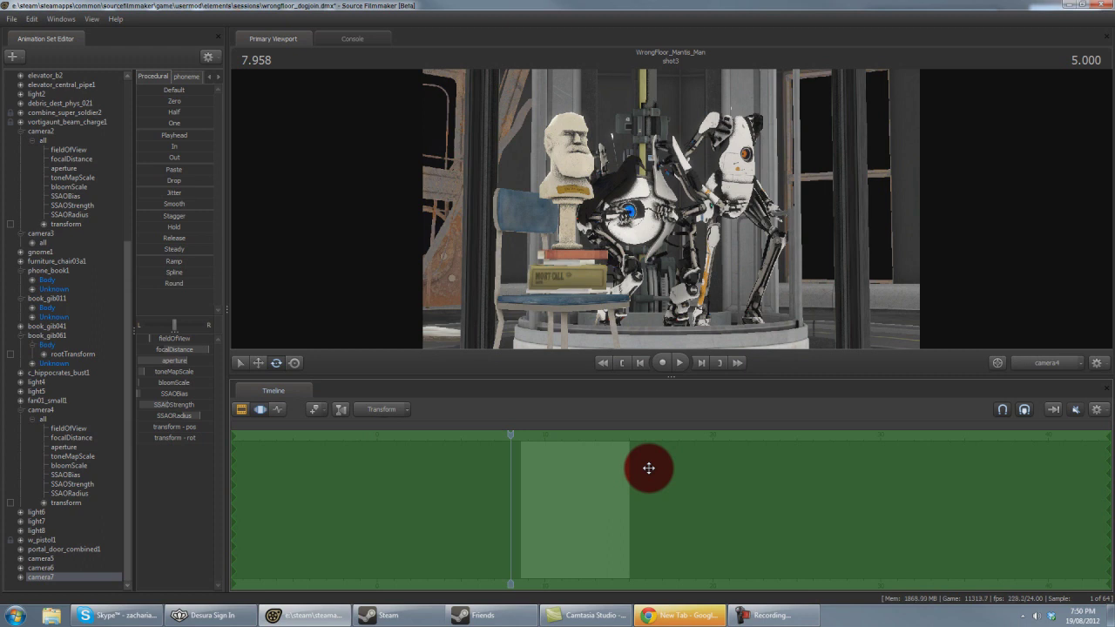
mouse_move(305, 615)
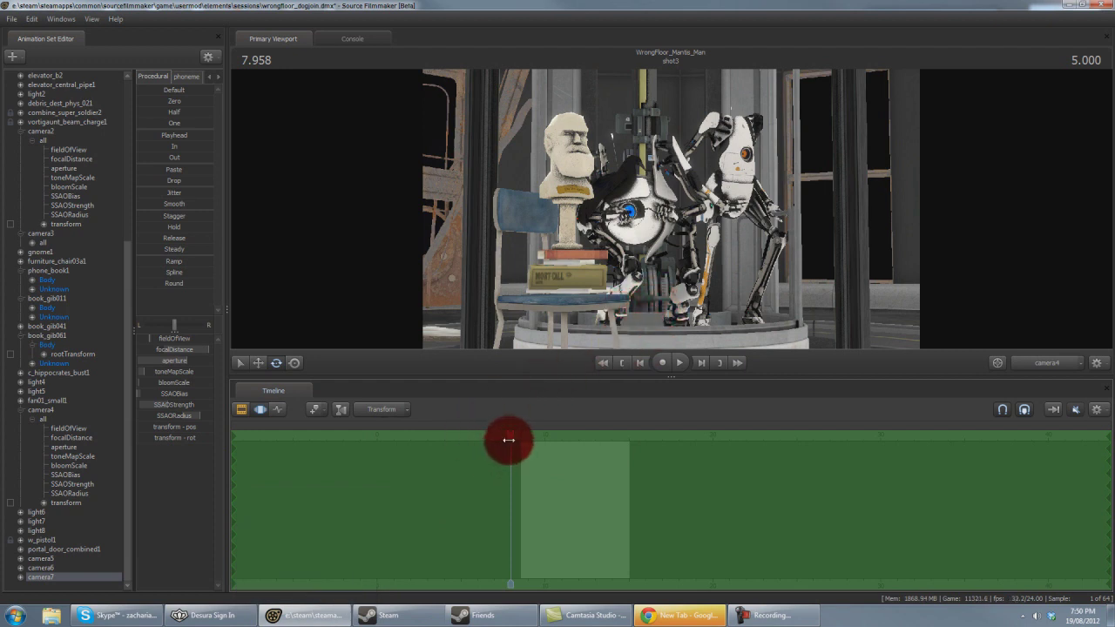
scroll(513, 448, up, 3)
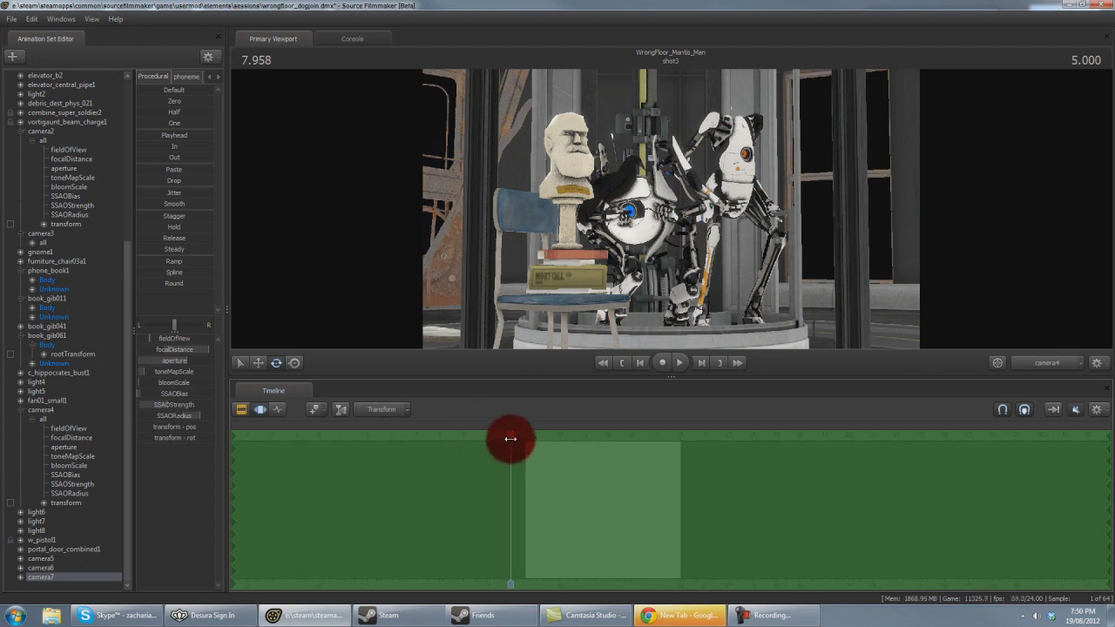
drag(510, 438, 482, 438)
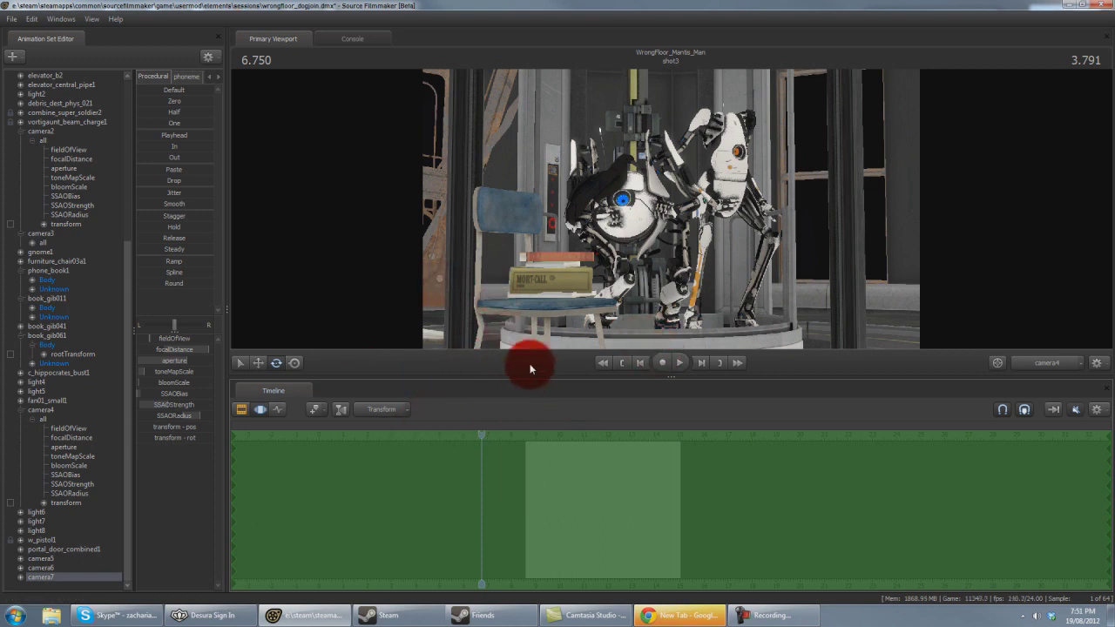
key(space)
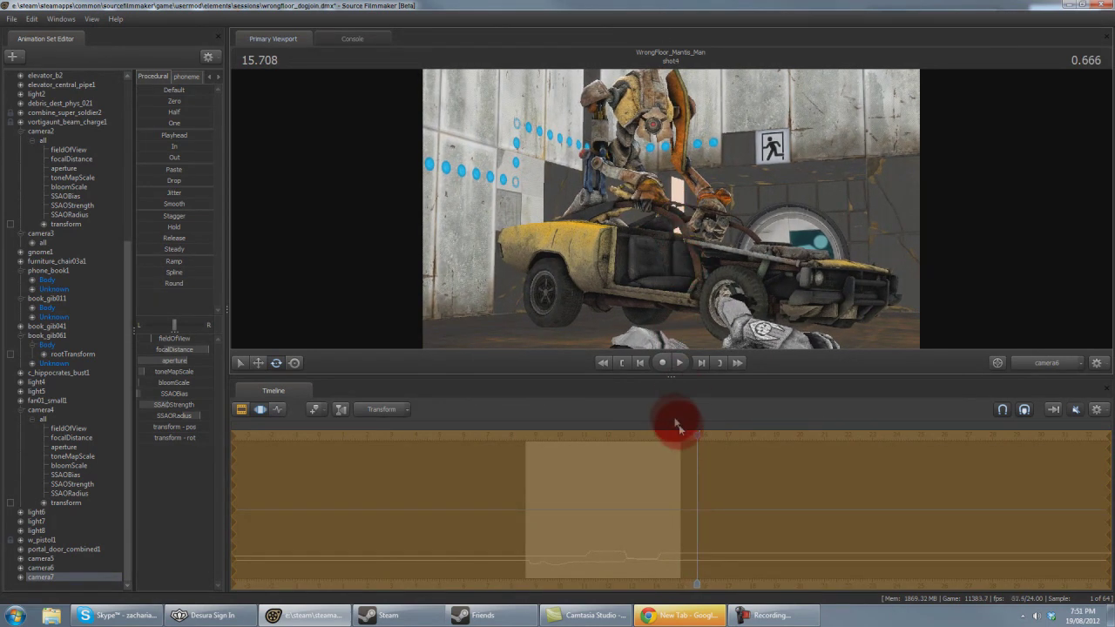
Play back the recorded camera7 movement from the start of shot2 to check it
drag(694, 436, 521, 472)
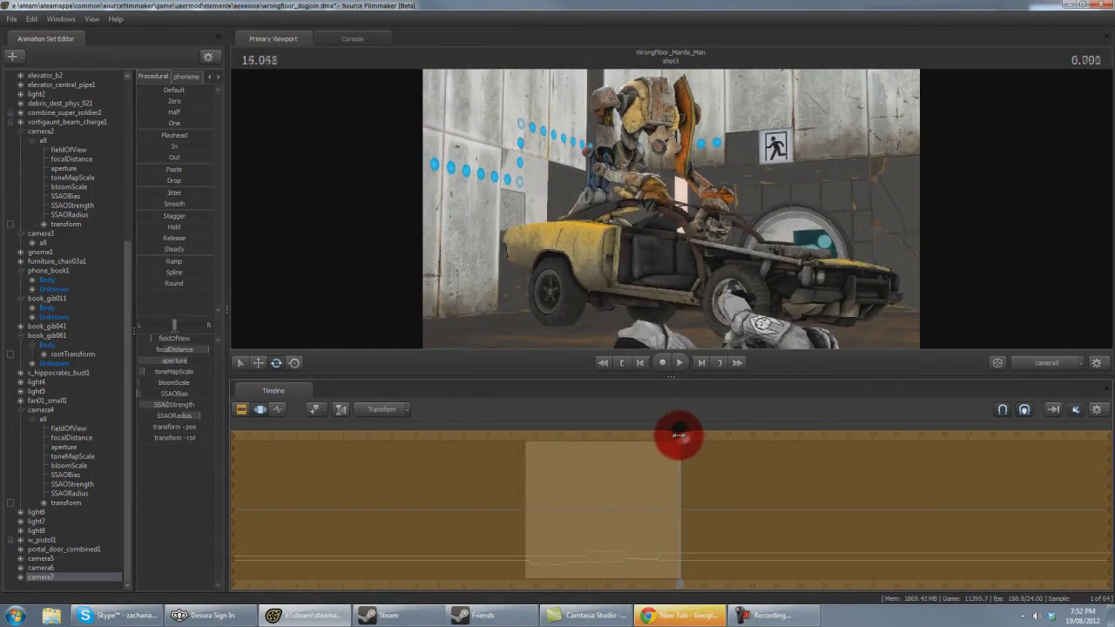
drag(679, 434, 517, 453)
key(space)
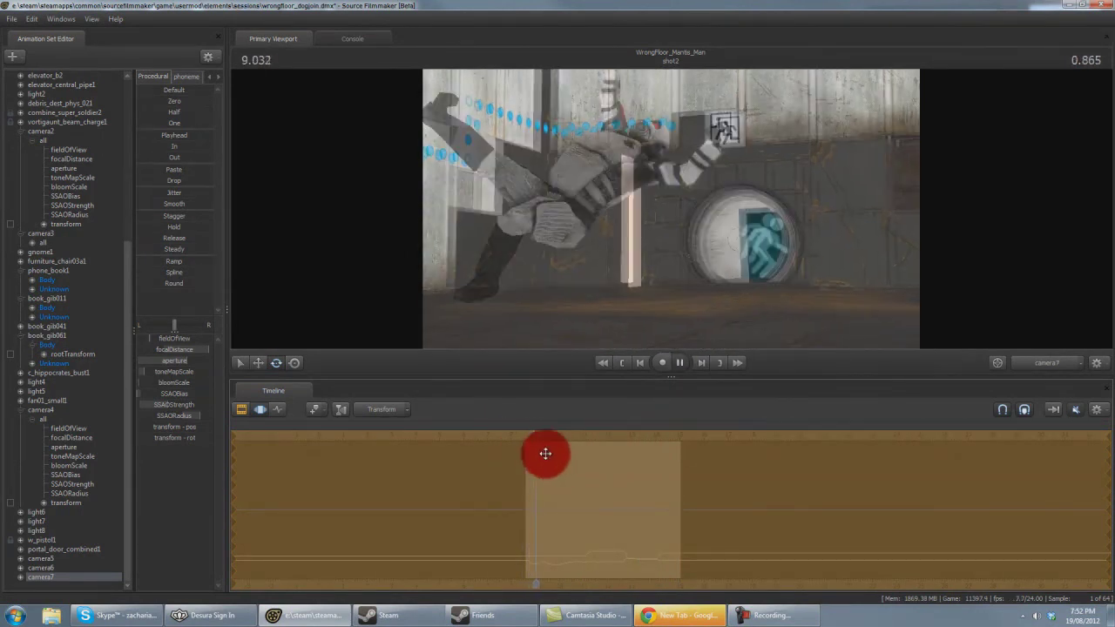
key(space)
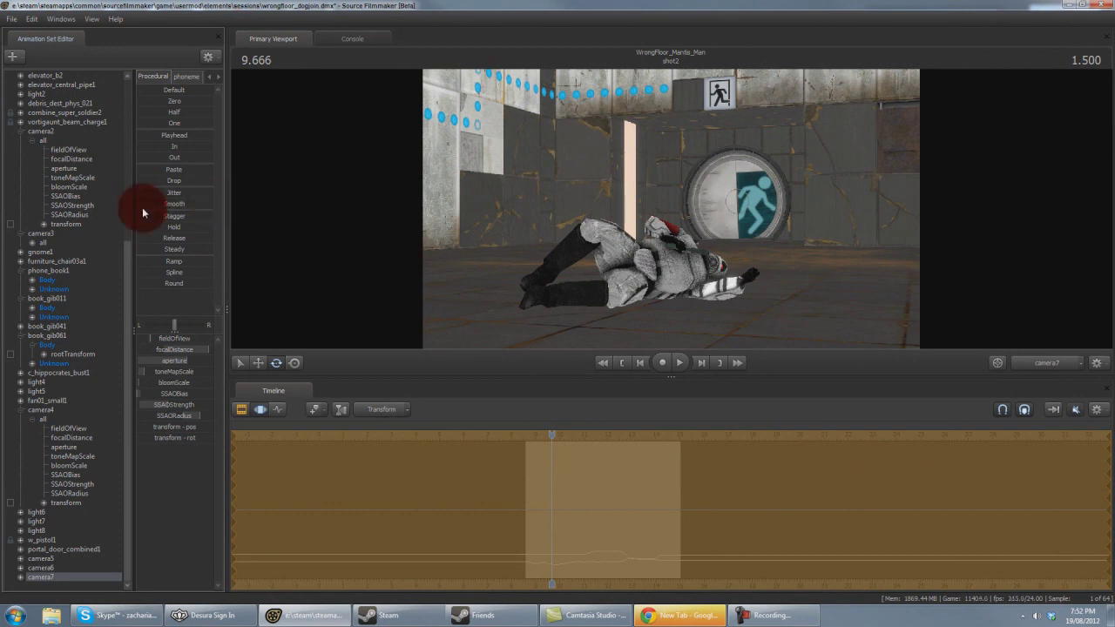
key(space)
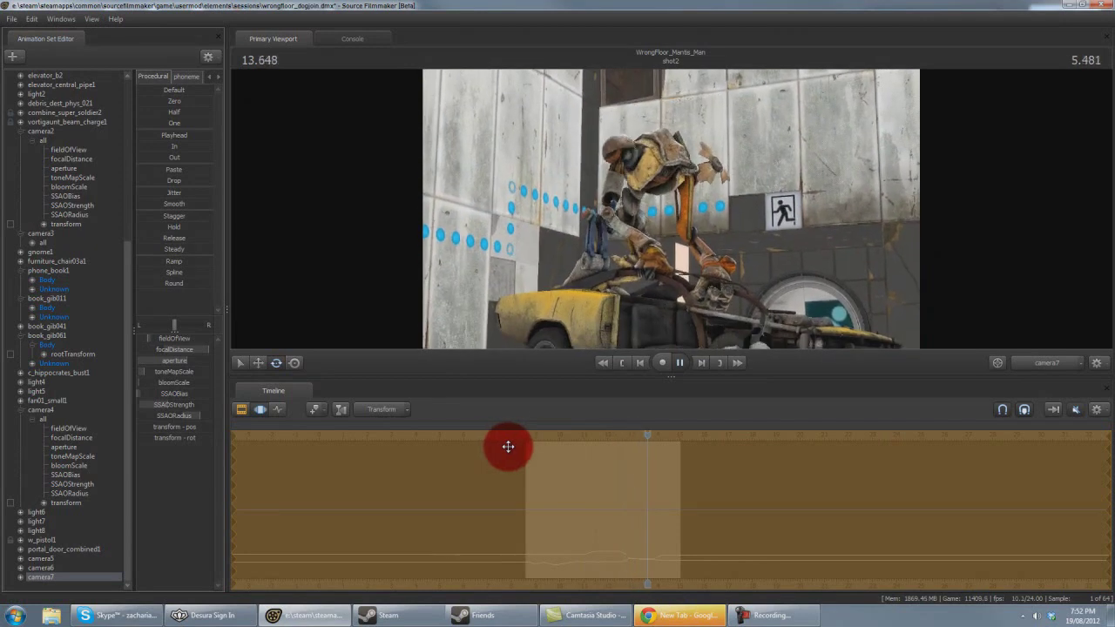
key(space)
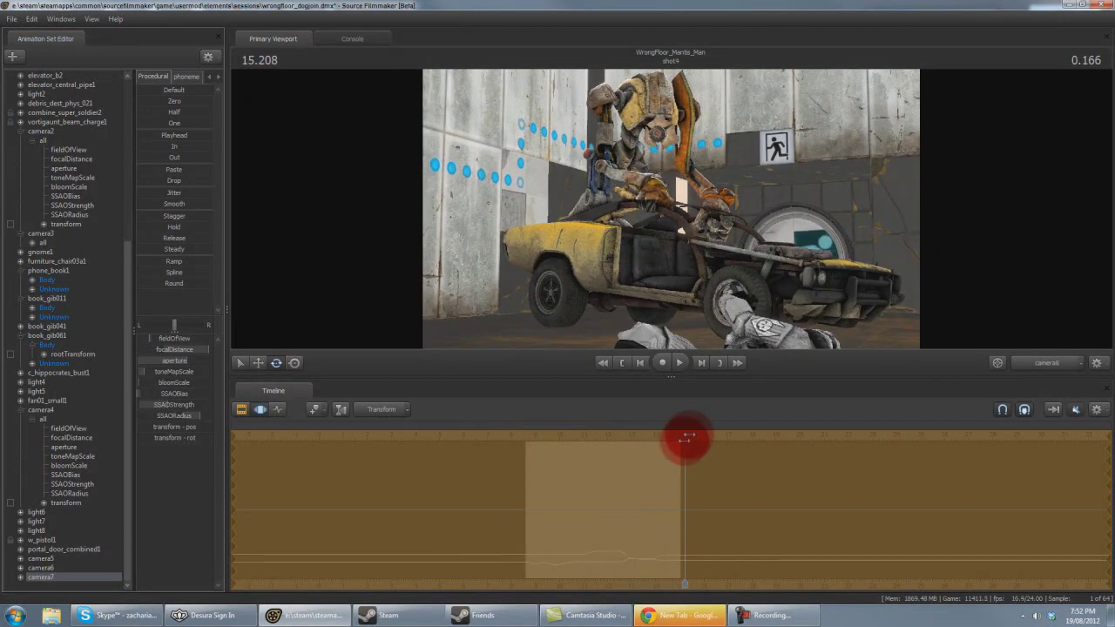
Reframe camera7's view of the car and the fallen soldier at 11.416 seconds in shot2
click(593, 447)
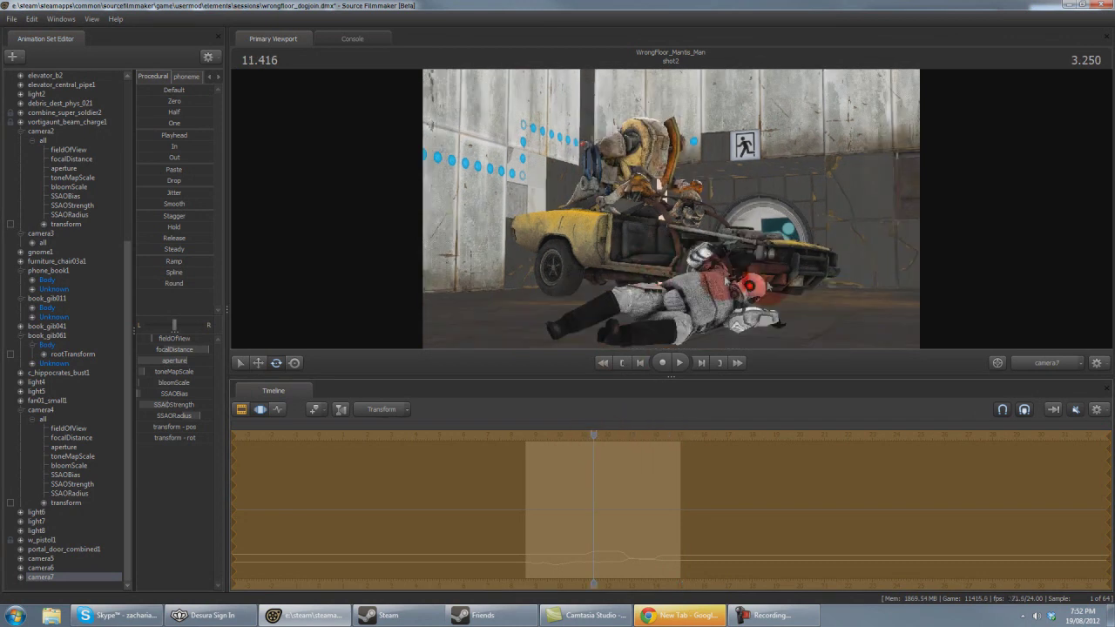
drag(783, 280, 671, 212)
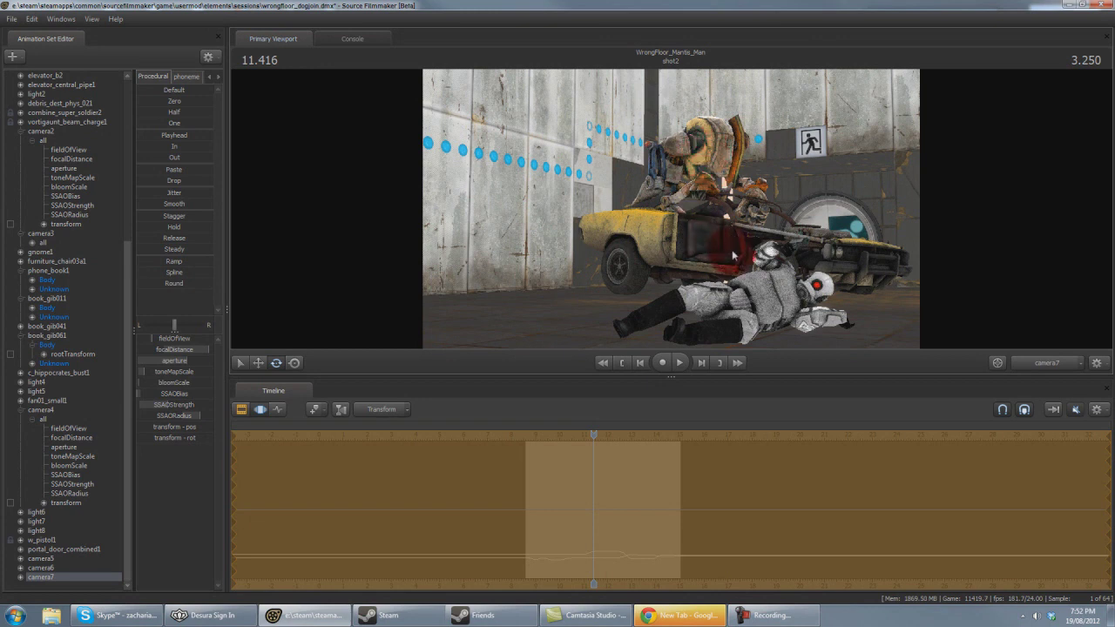
drag(721, 239, 670, 207)
Return to 6.5 seconds in shot3 and record a new take of camera7's movement through the end of shot2
drag(591, 435, 517, 439)
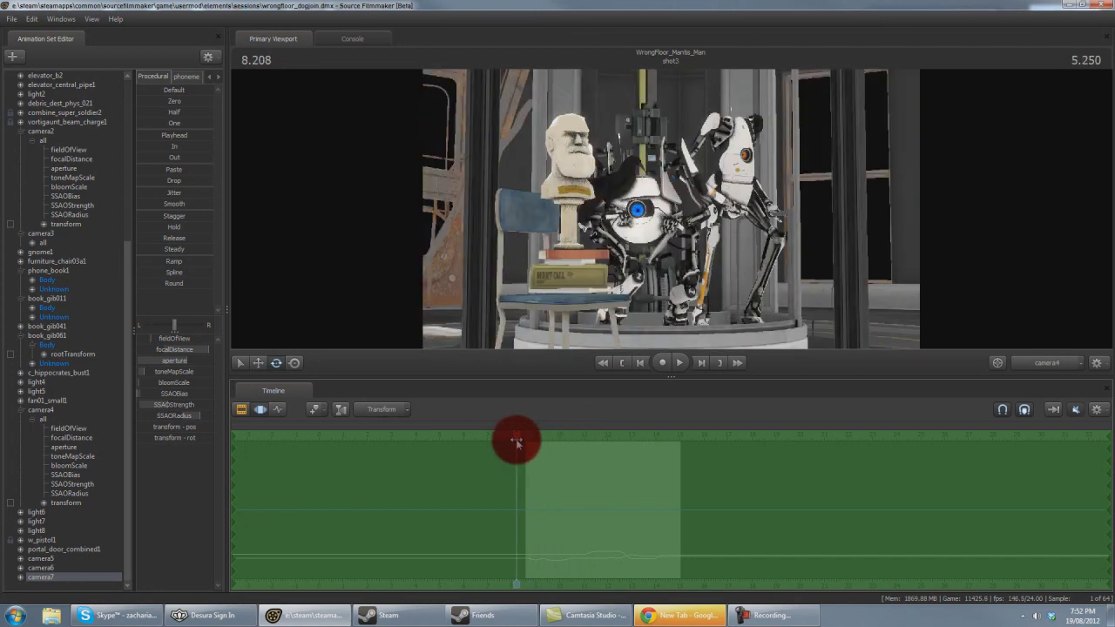
click(560, 173)
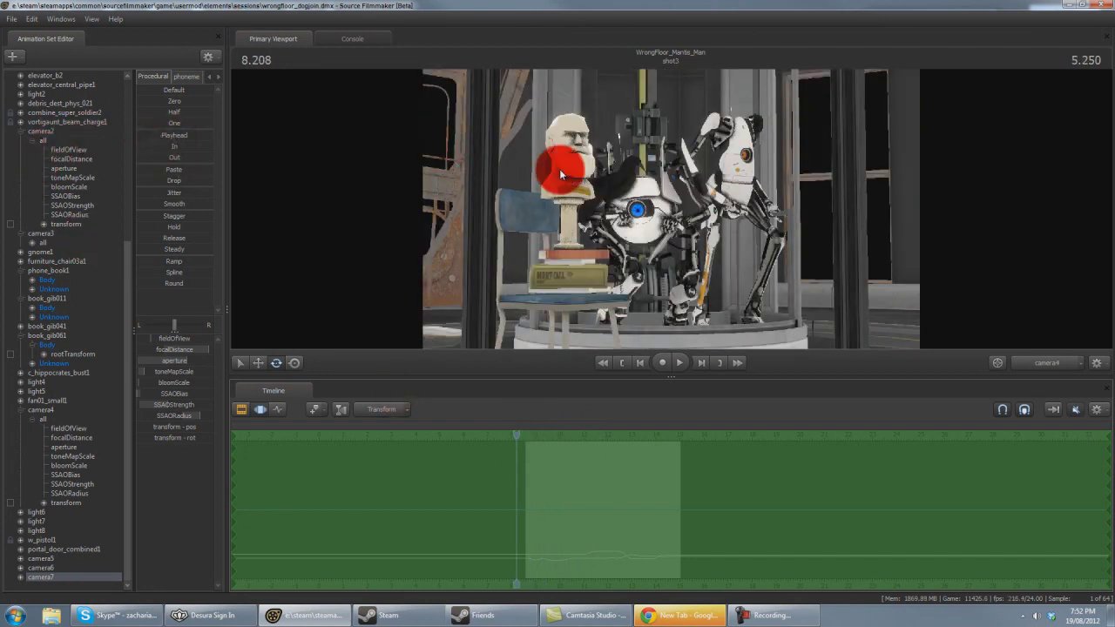
click(149, 135)
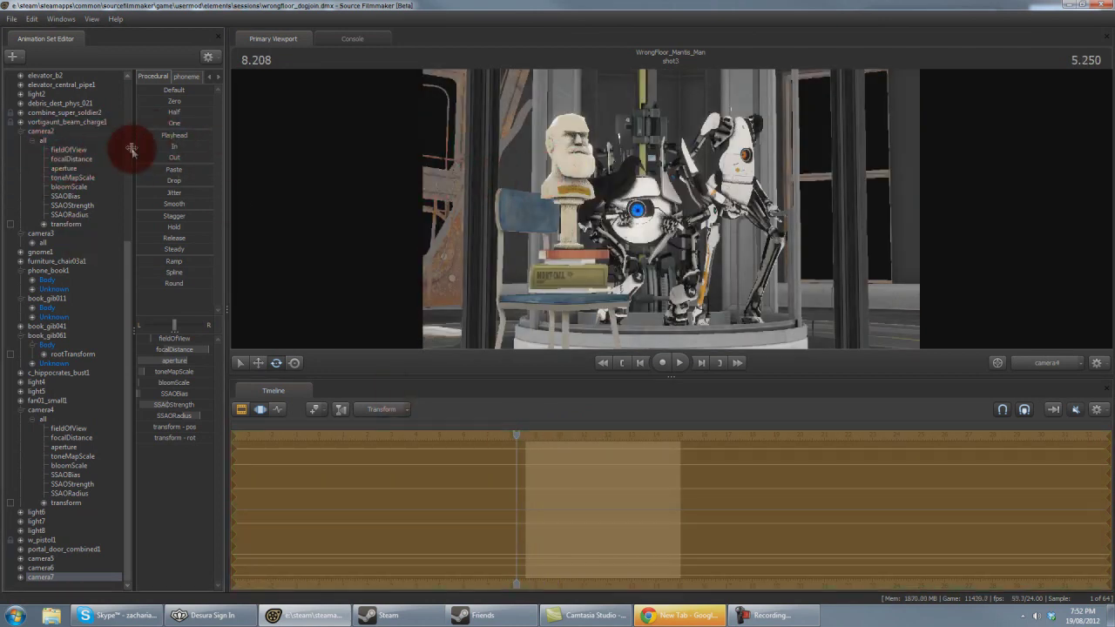
click(513, 434)
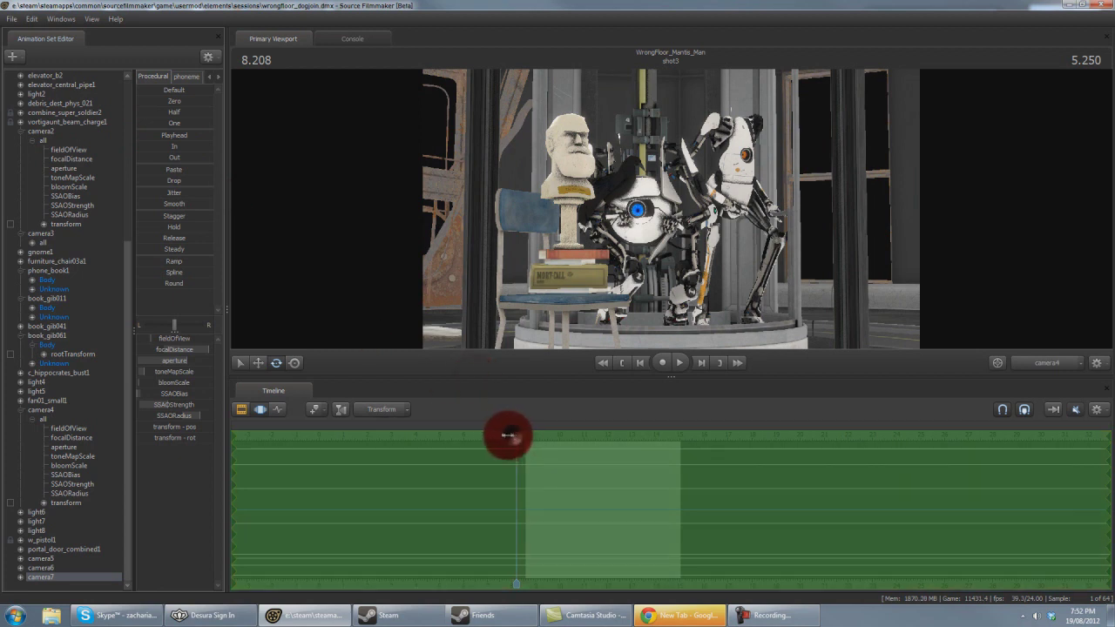
drag(492, 431, 474, 436)
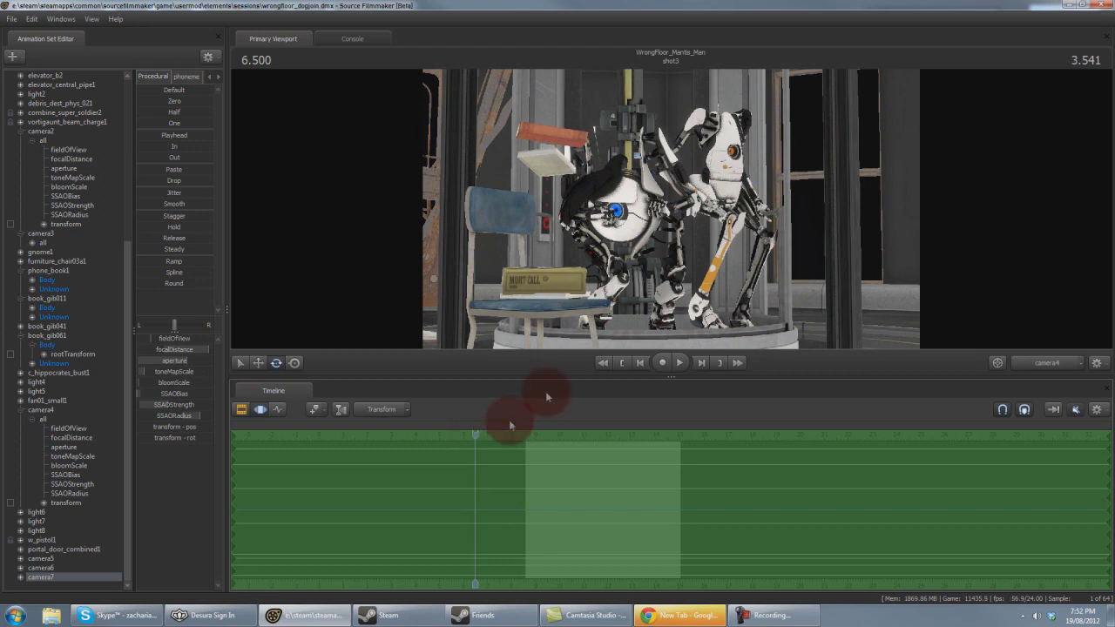
key(space)
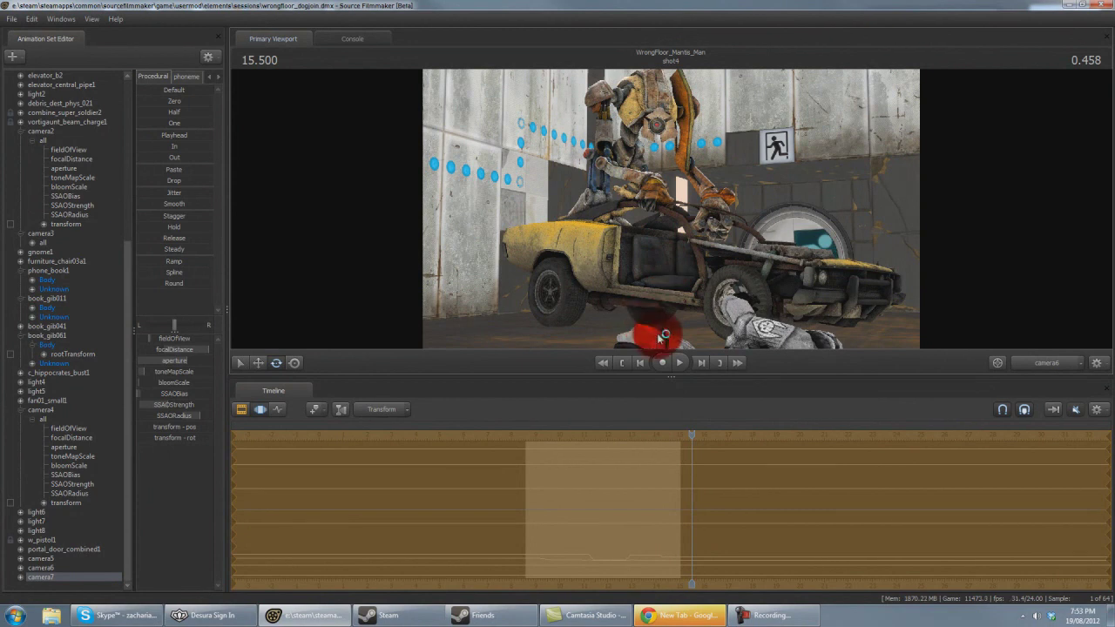
Review the new camera7 take by playing and scrubbing through shot2
drag(705, 461, 558, 431)
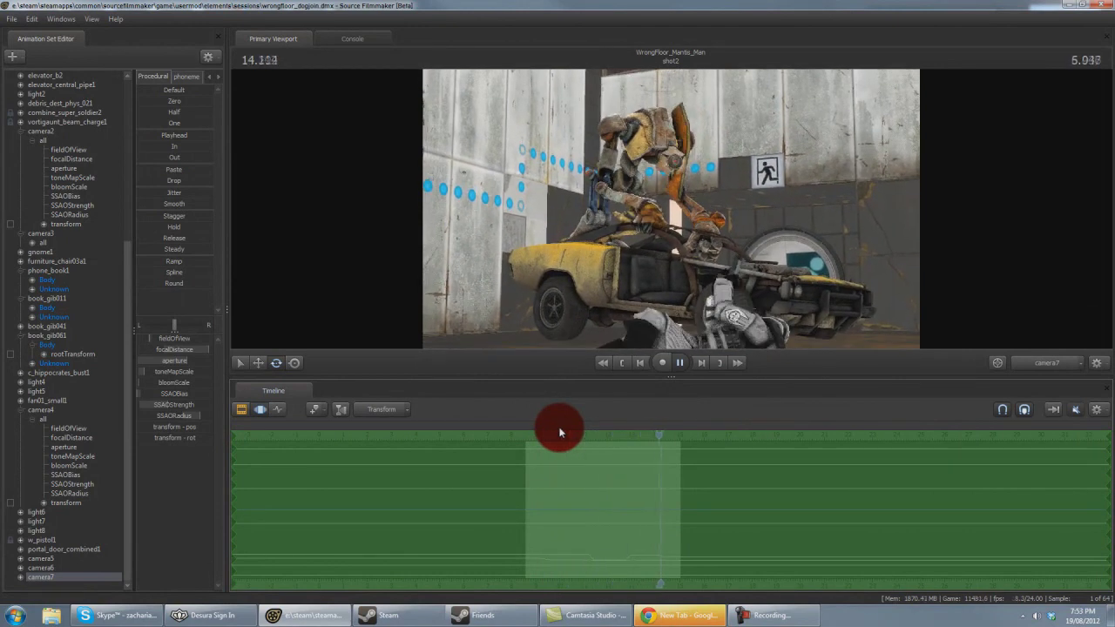
key(space)
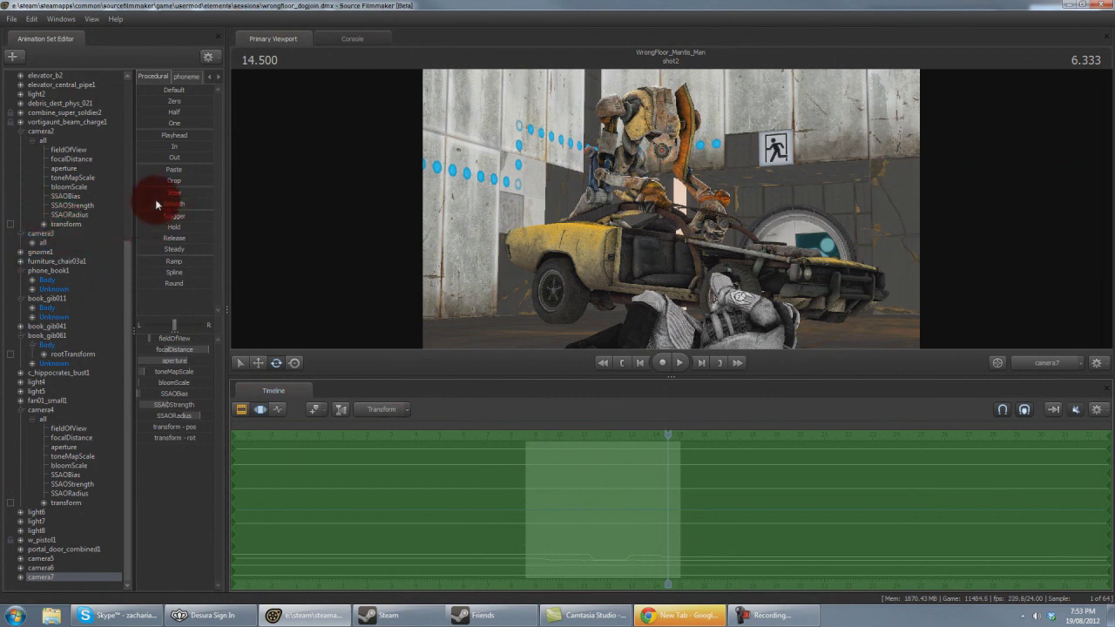
click(129, 202)
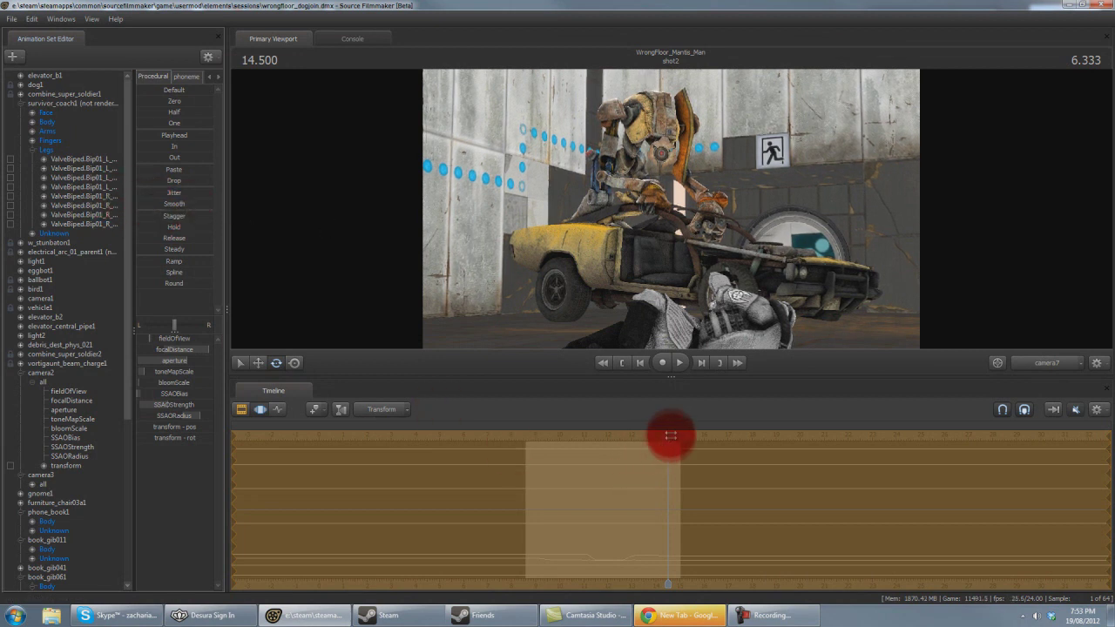
mouse_move(644, 437)
mouse_down()
mouse_move(573, 448)
mouse_move(570, 438)
mouse_move(601, 441)
mouse_move(548, 450)
mouse_move(541, 462)
mouse_move(533, 448)
mouse_up()
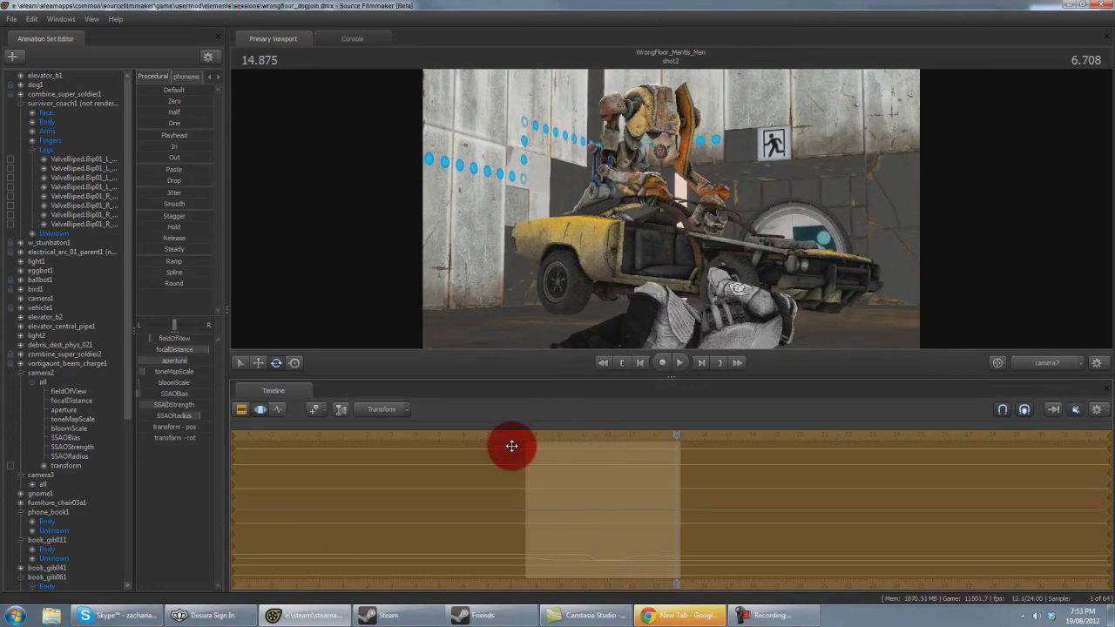
Reframe camera7's view of the car at 14.875 seconds and play shot2 back from near its start
click(839, 255)
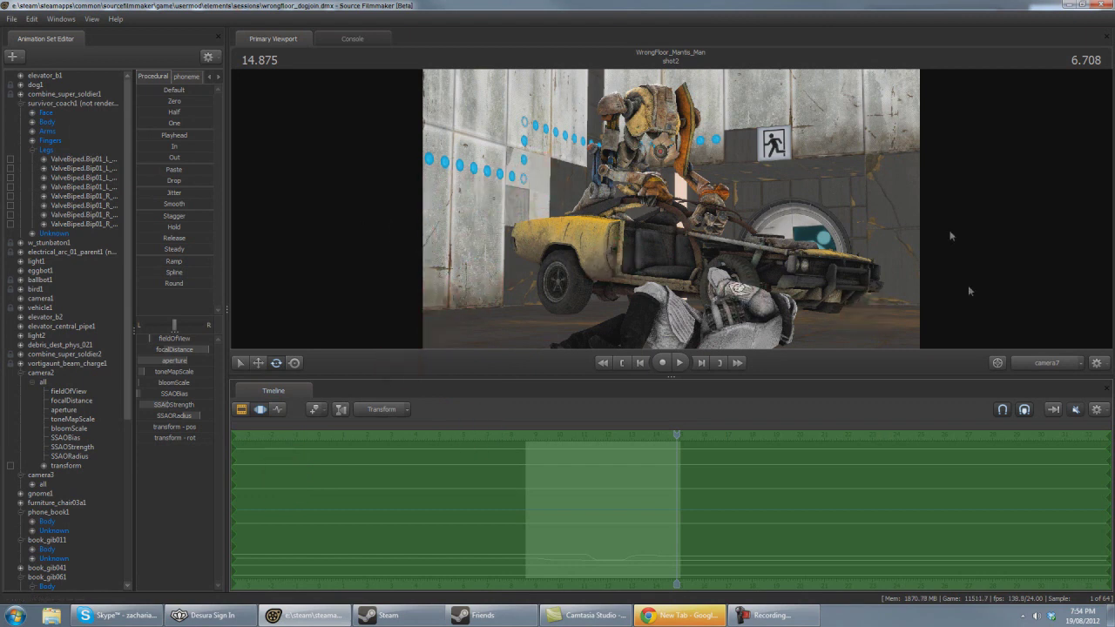
click(771, 292)
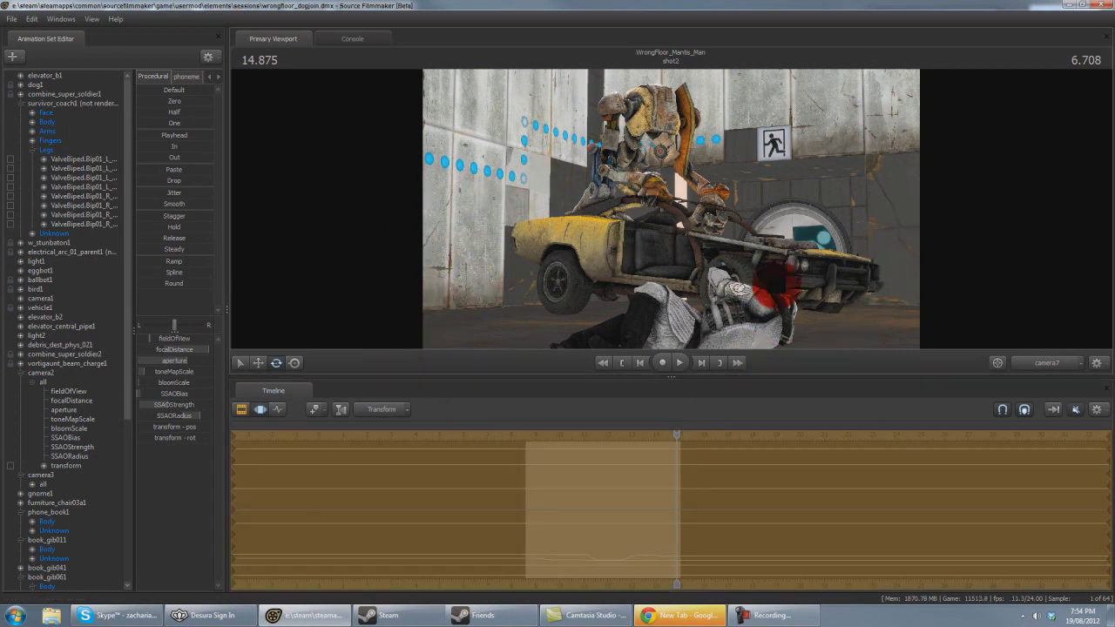
mouse_move(688, 211)
mouse_down()
mouse_move(677, 201)
mouse_move(672, 222)
mouse_move(673, 208)
mouse_up()
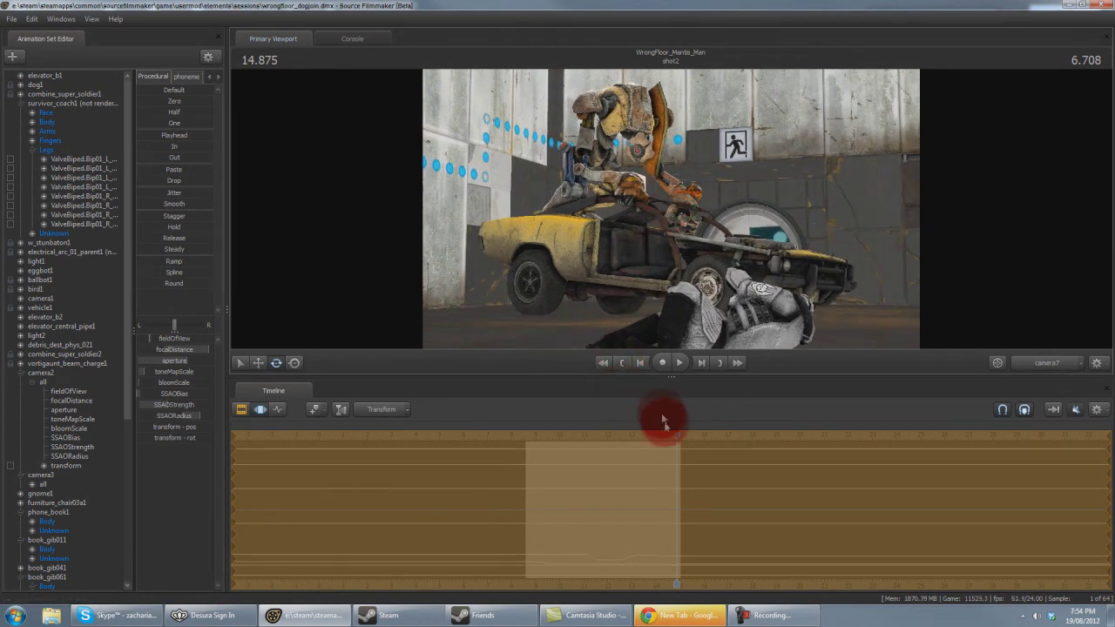
drag(674, 434, 530, 444)
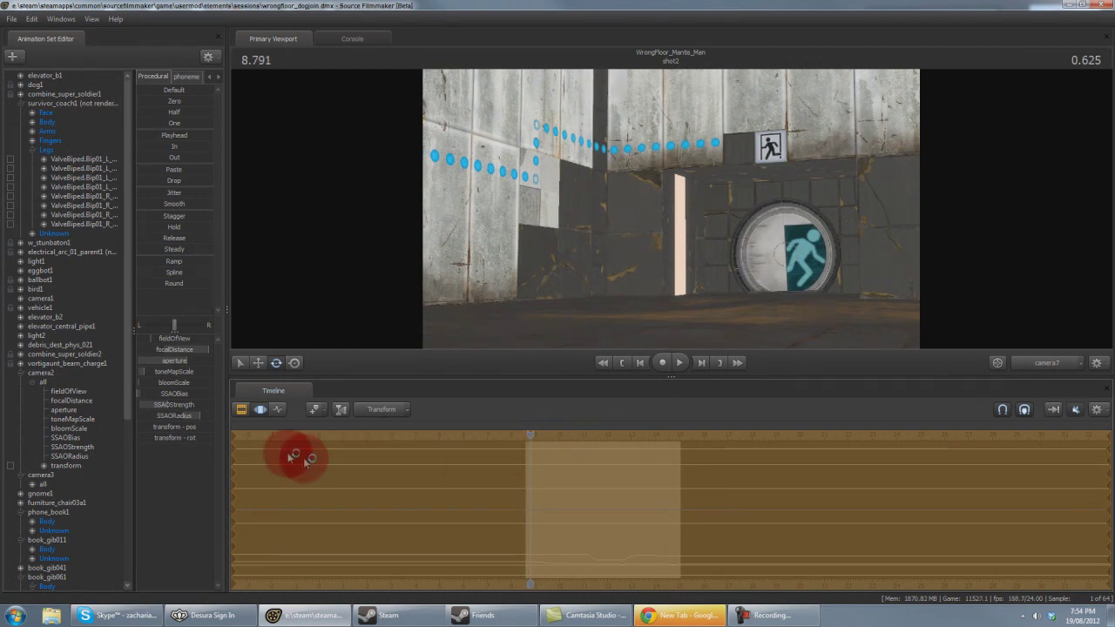
key(space)
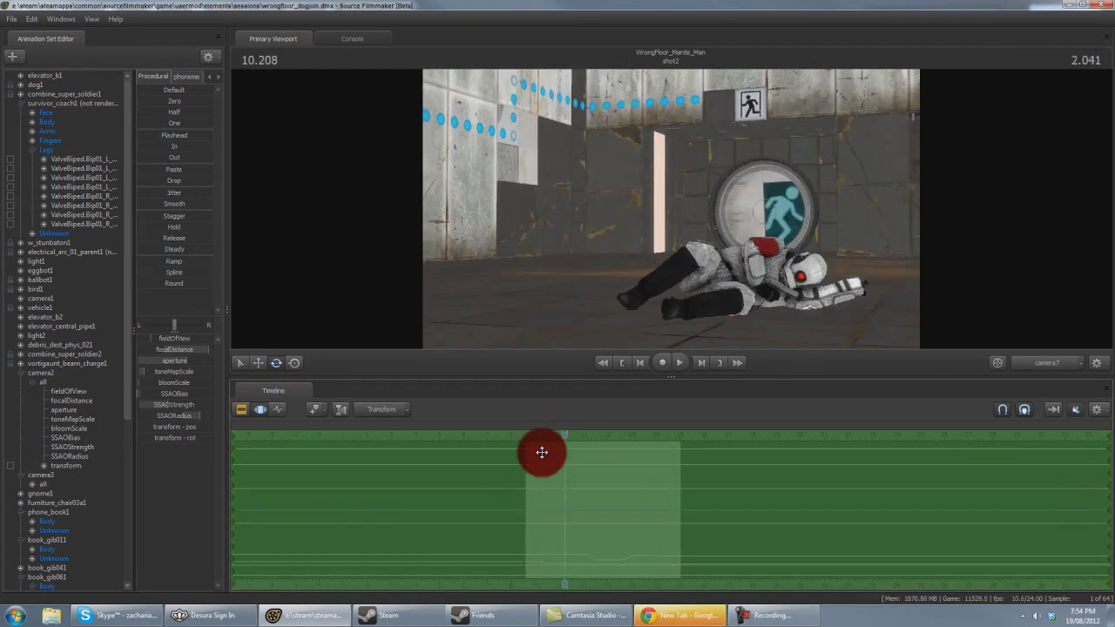
End the time selection at about 15 seconds and reframe camera7 on the fallen soldier at about 9.54 seconds
drag(232, 475, 645, 503)
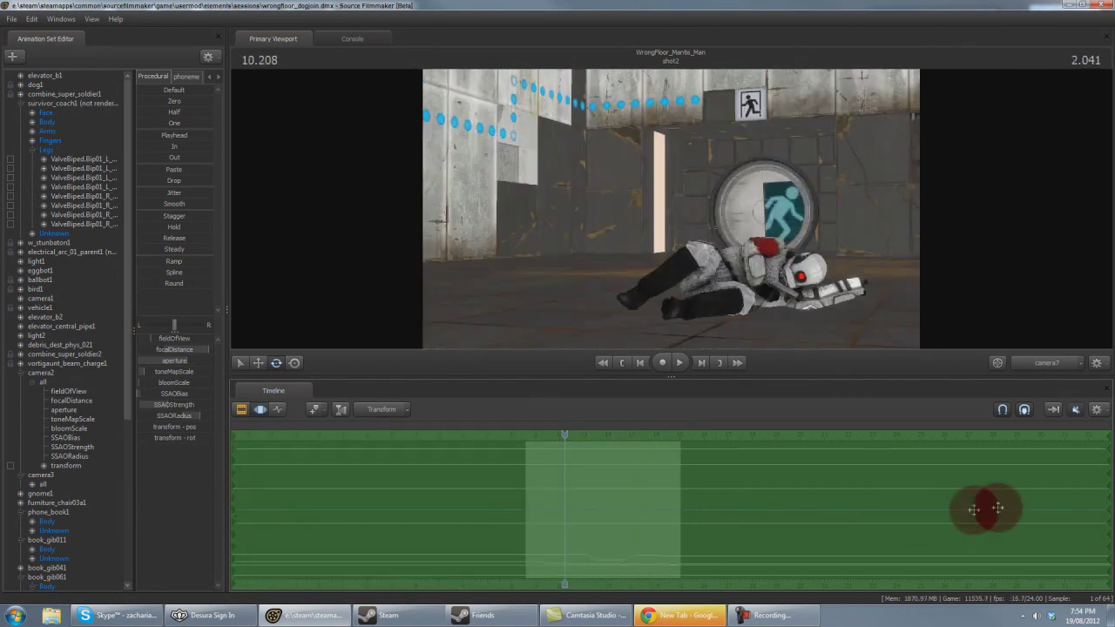
drag(1106, 497, 670, 497)
mouse_move(543, 491)
mouse_down()
mouse_move(510, 491)
mouse_move(547, 460)
mouse_move(518, 447)
mouse_move(552, 458)
mouse_move(549, 434)
mouse_up()
drag(833, 309, 670, 208)
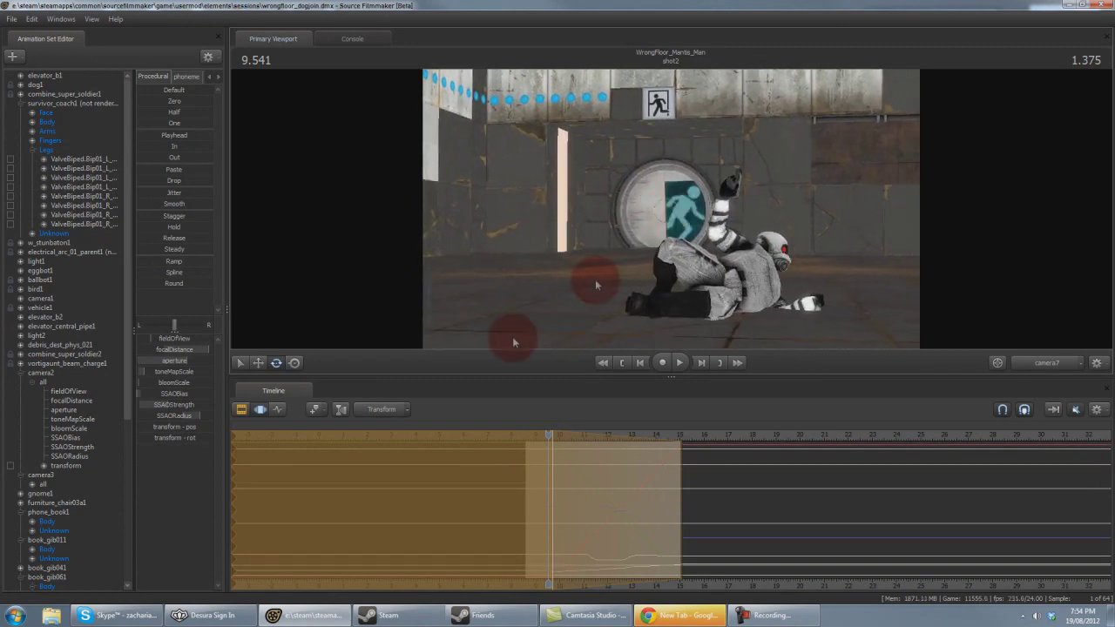
Move the time selection's hold point back to the start of shot2 and play the adjusted camera movement
click(530, 433)
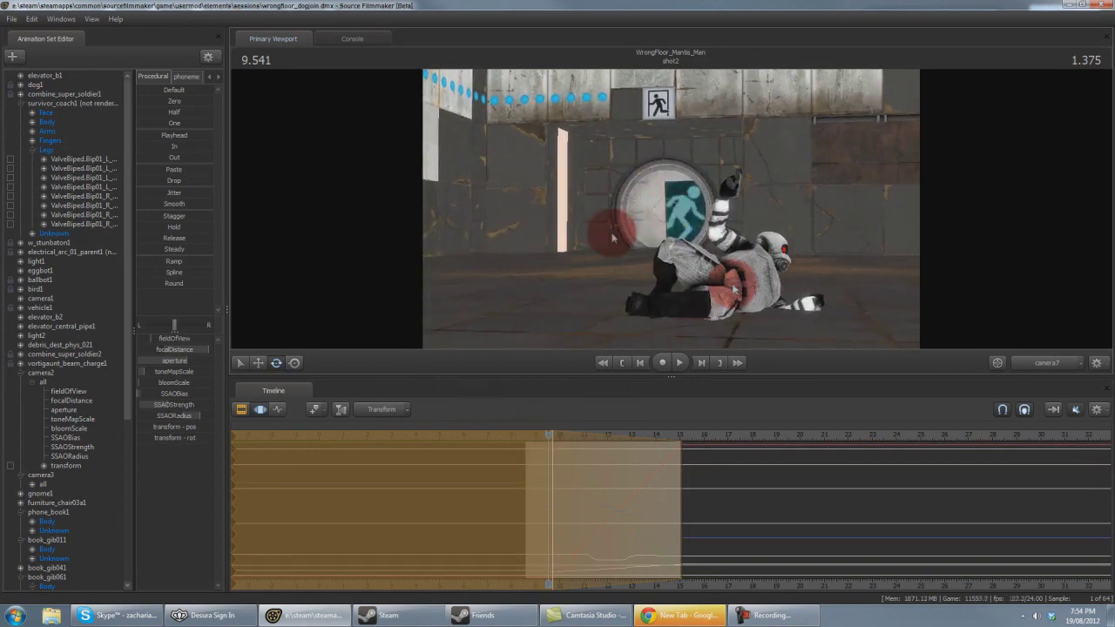
mouse_move(552, 455)
mouse_down()
mouse_move(531, 464)
mouse_move(556, 427)
mouse_move(522, 441)
mouse_up()
key(space)
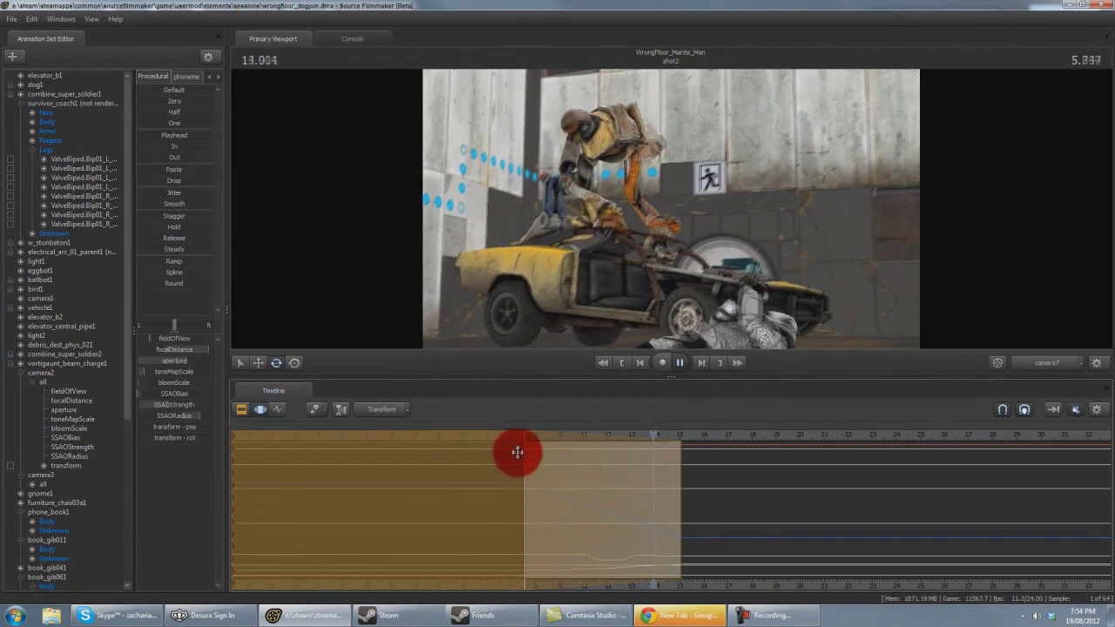
Replay camera7's movement from near the start of shot2 into the beginning of shot4
key(space)
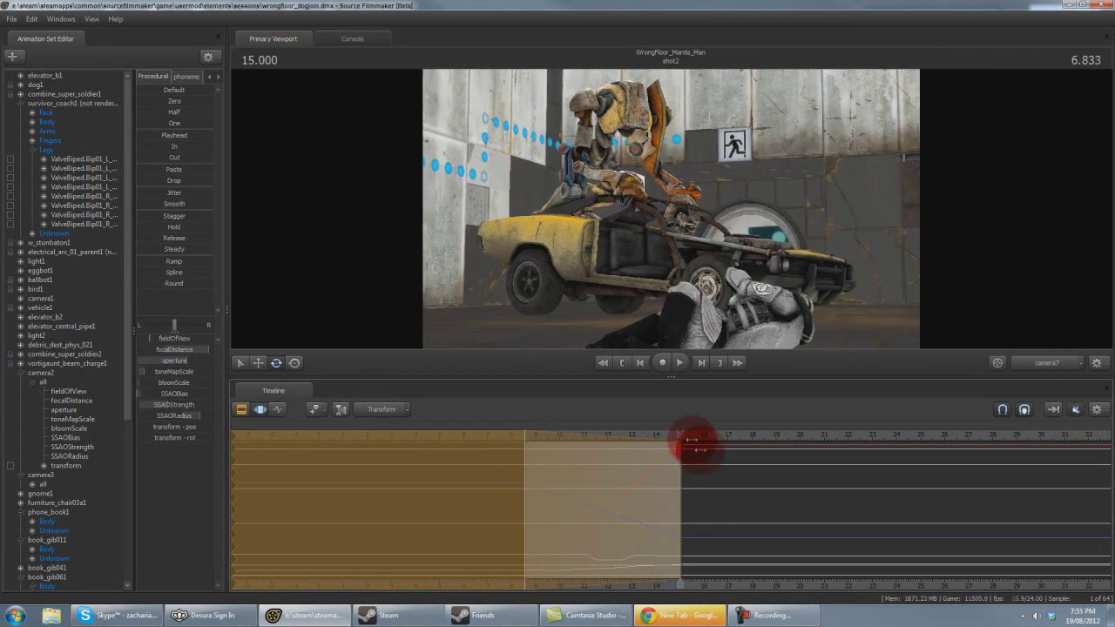
drag(674, 433, 536, 441)
key(space)
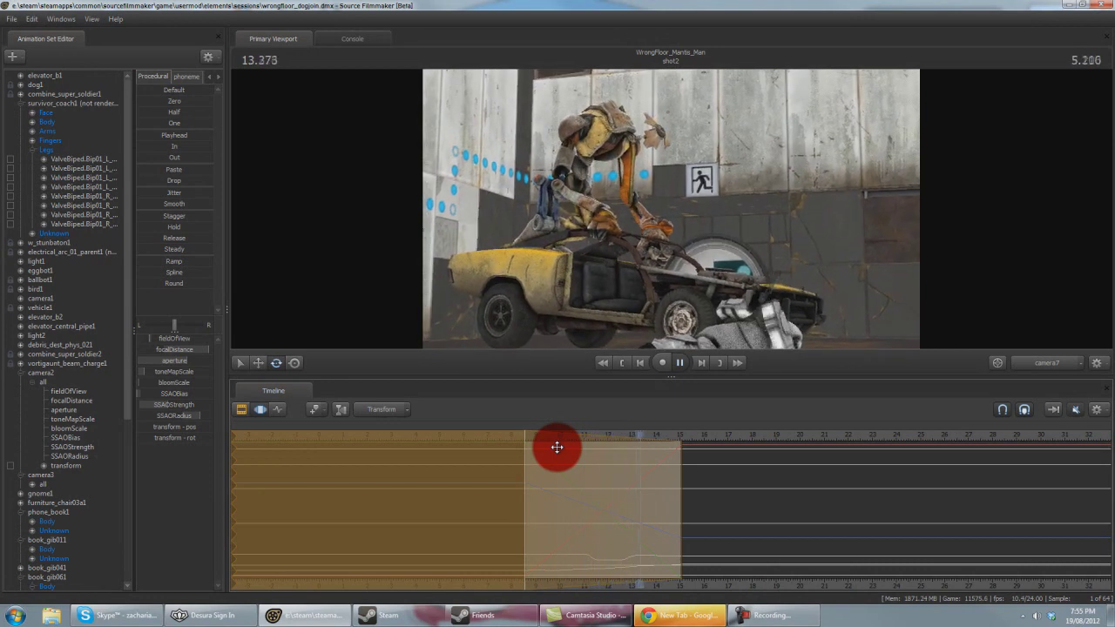
key(space)
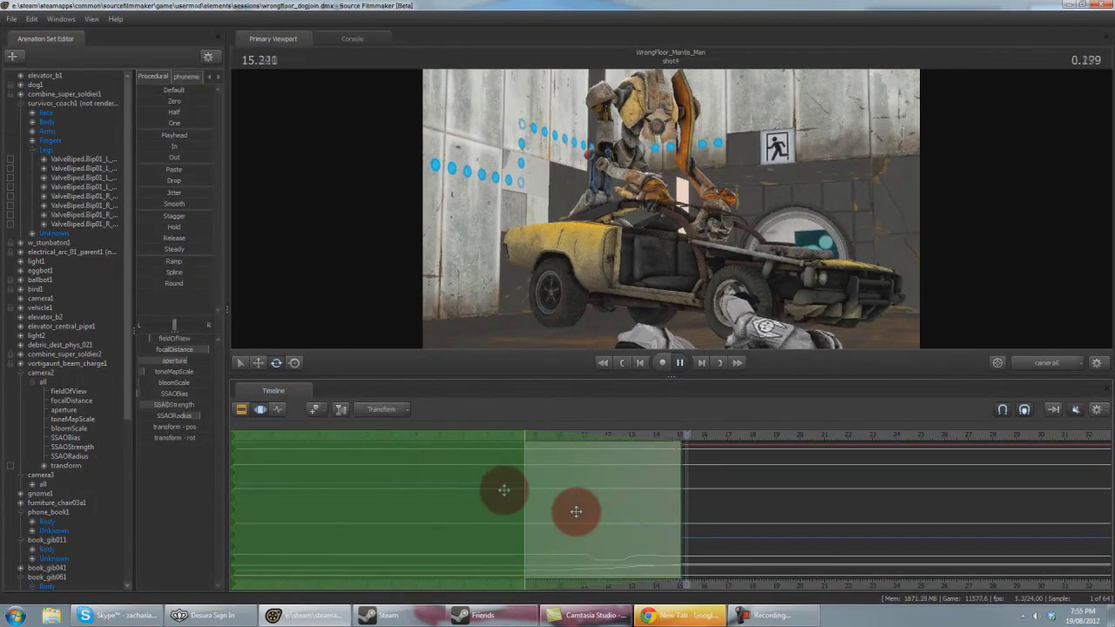
key(space)
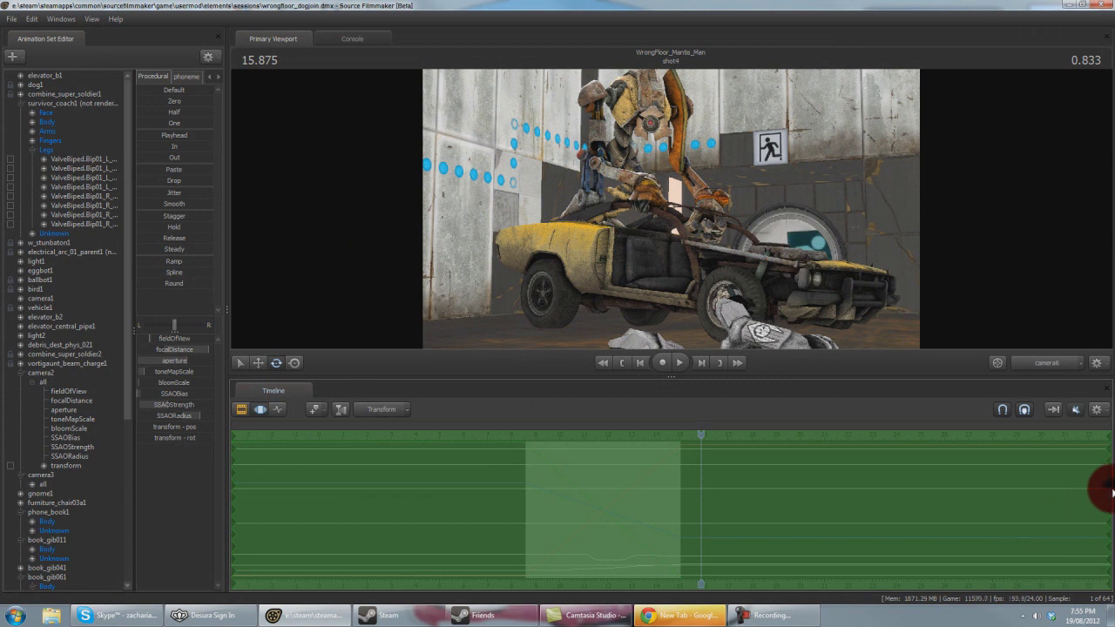
End the time selection at about 11.6 seconds and show the focal plane in the viewport at 11 seconds
drag(1108, 488, 599, 519)
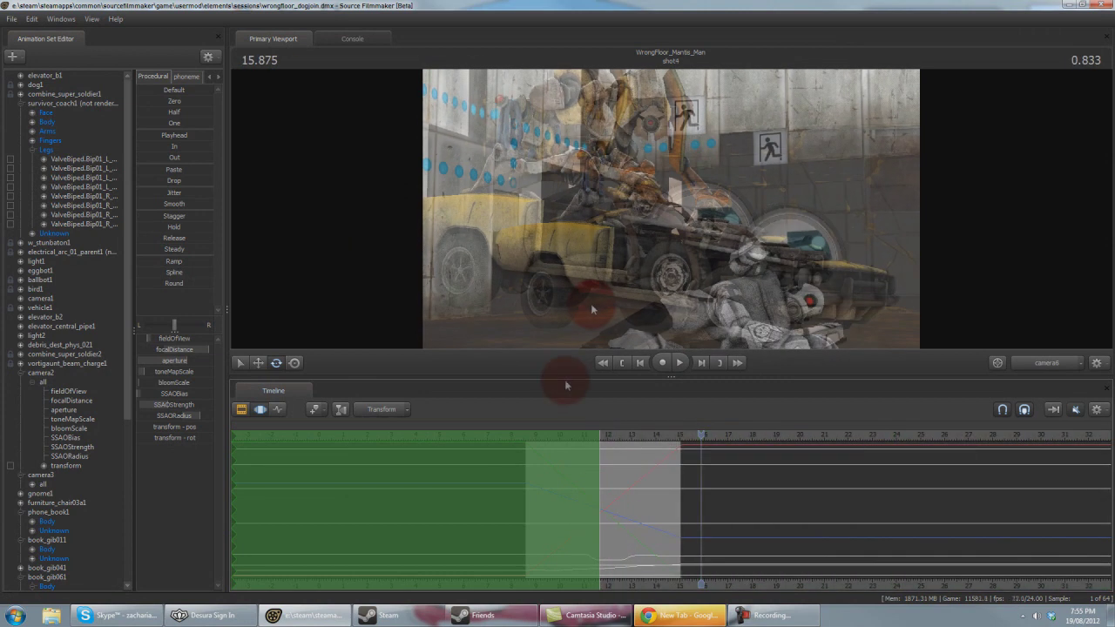
right_click(591, 303)
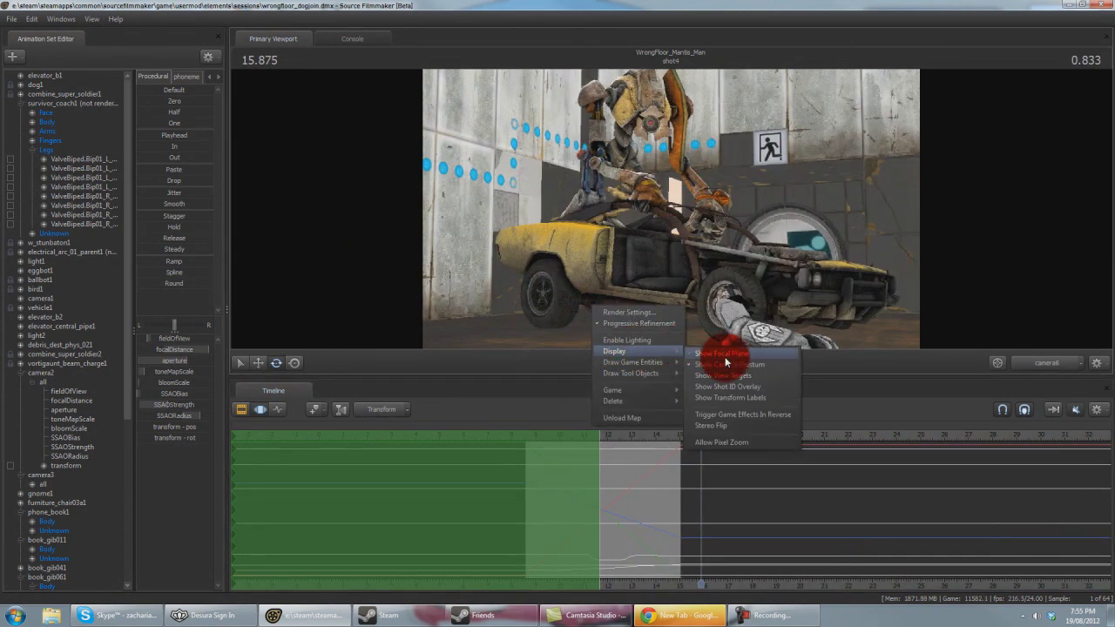
click(712, 355)
drag(662, 443, 583, 460)
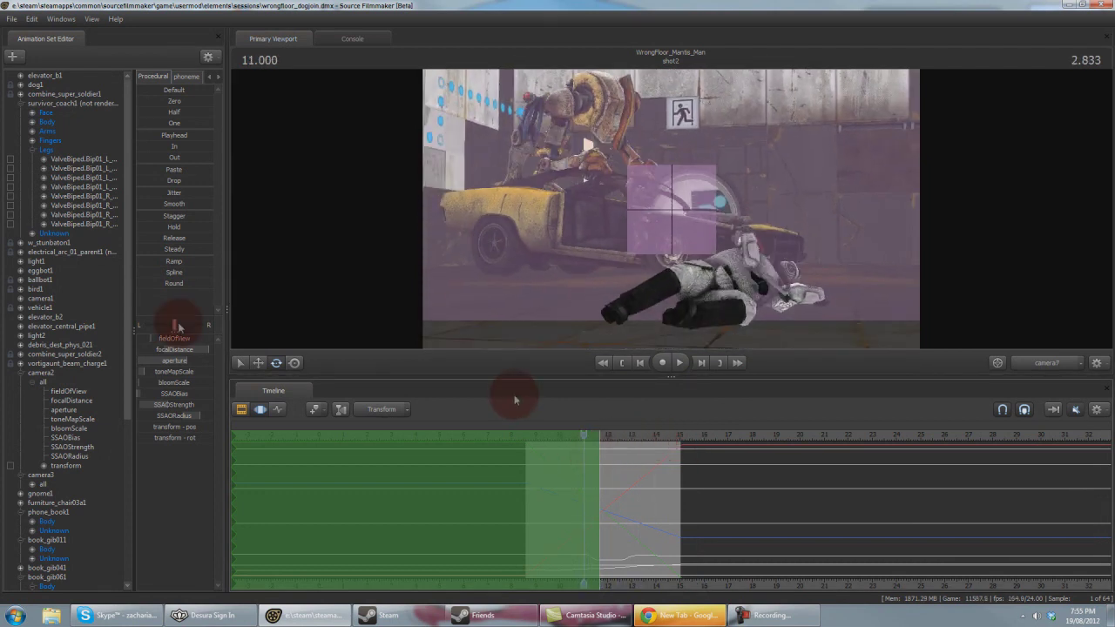
Set the maximum of the focalDistance control to 1988
click(174, 355)
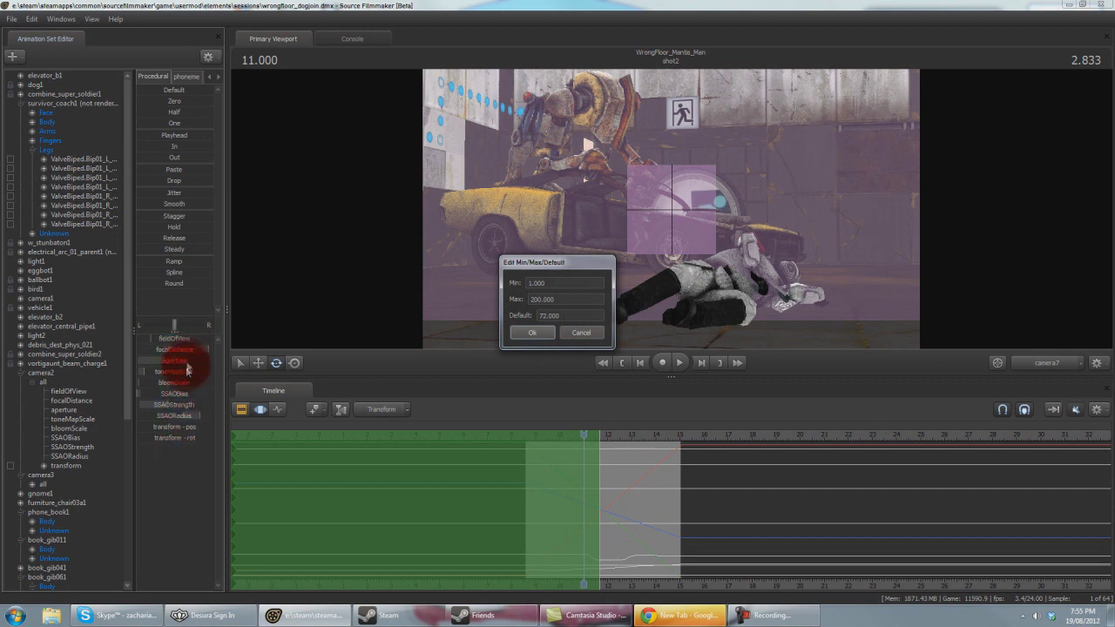
click(541, 315)
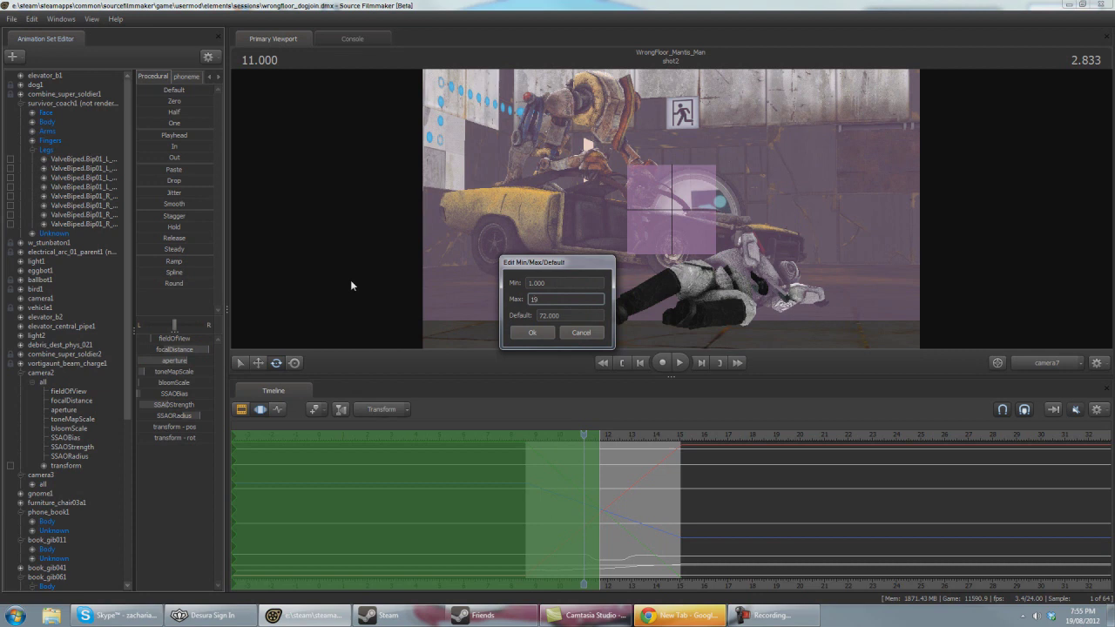
text(1988)
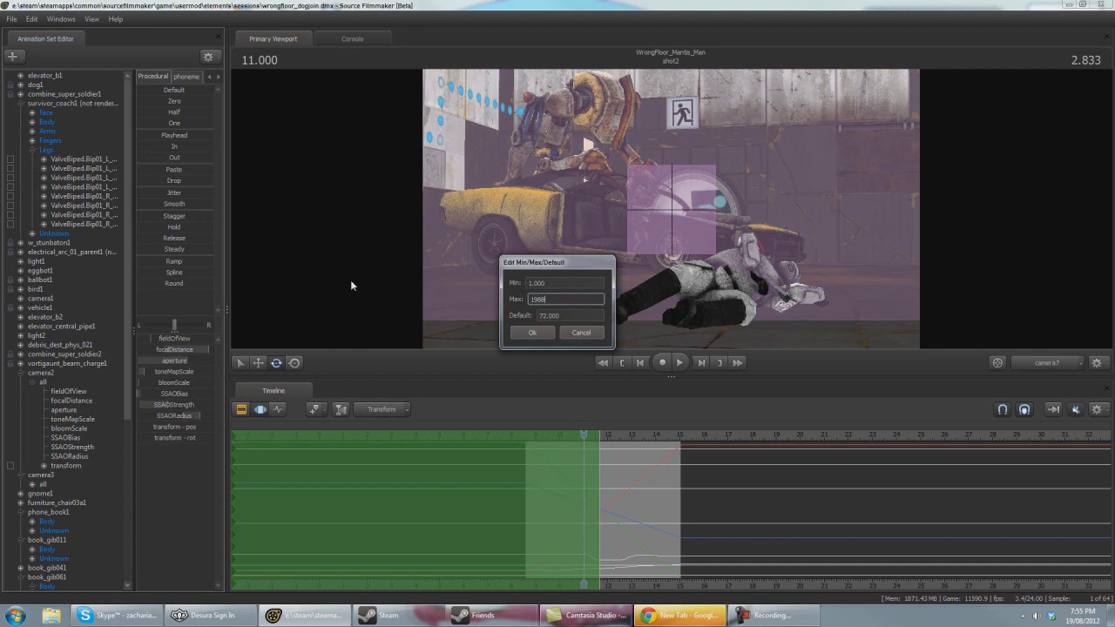
click(538, 335)
Extend the time selection to the whole timeline and adjust camera7's focal distance around the fallen soldier at 11 and 11.583 seconds
click(613, 500)
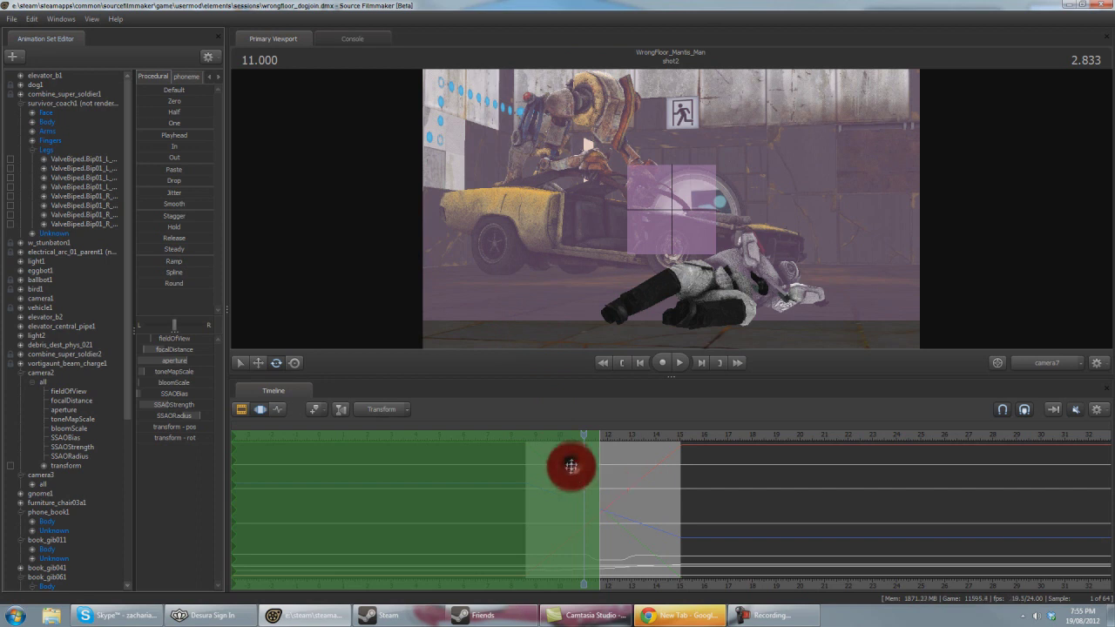
key(ctrl+a)
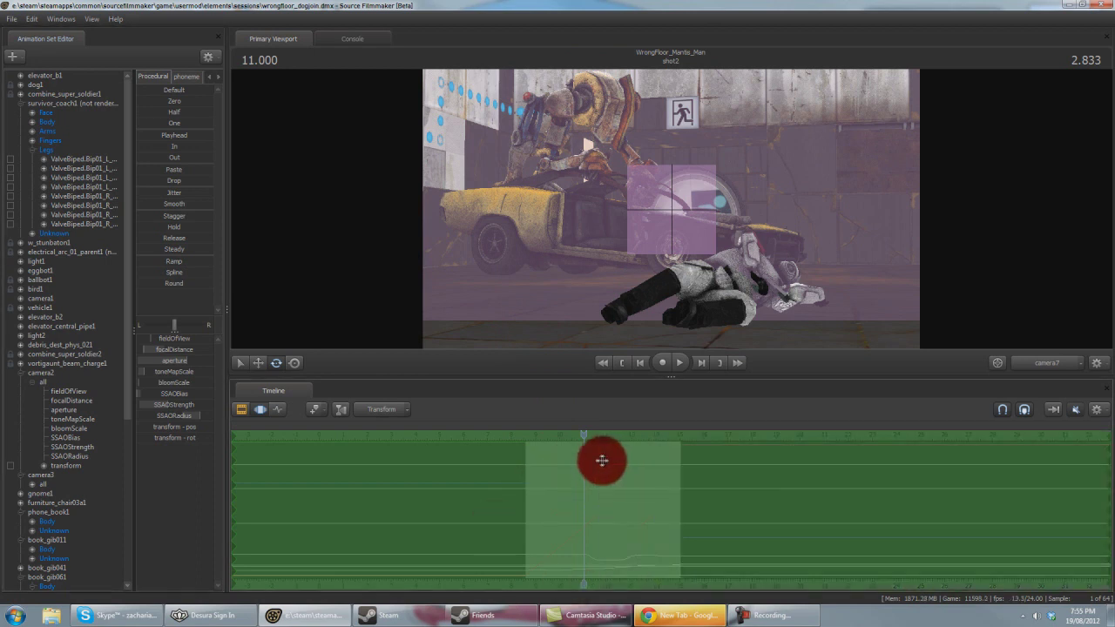
click(74, 408)
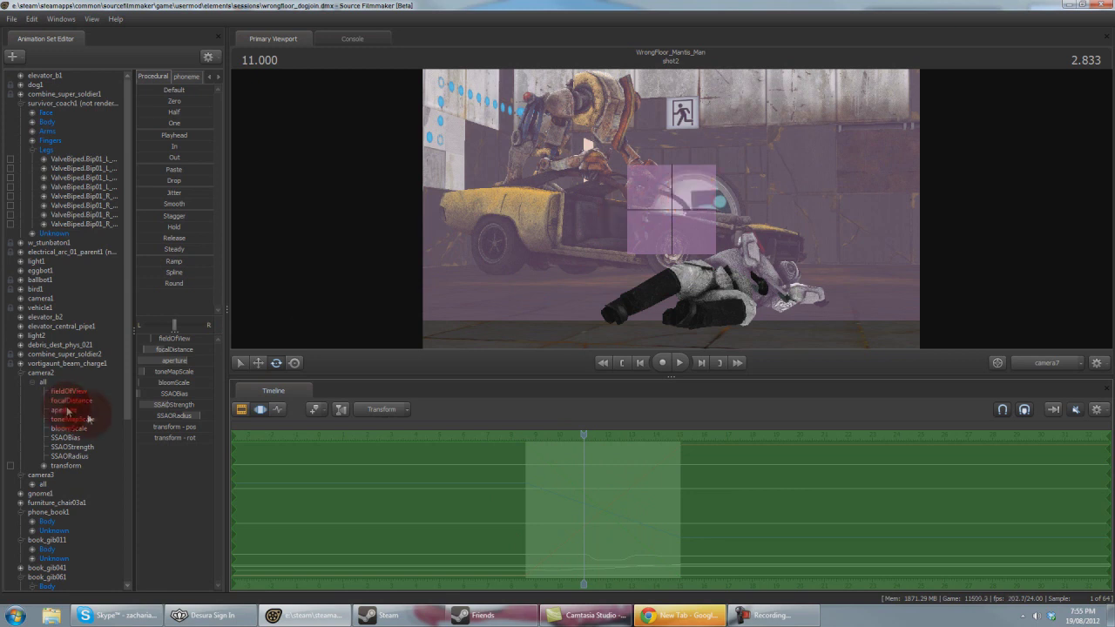
drag(676, 236, 670, 208)
key(space)
key(space)
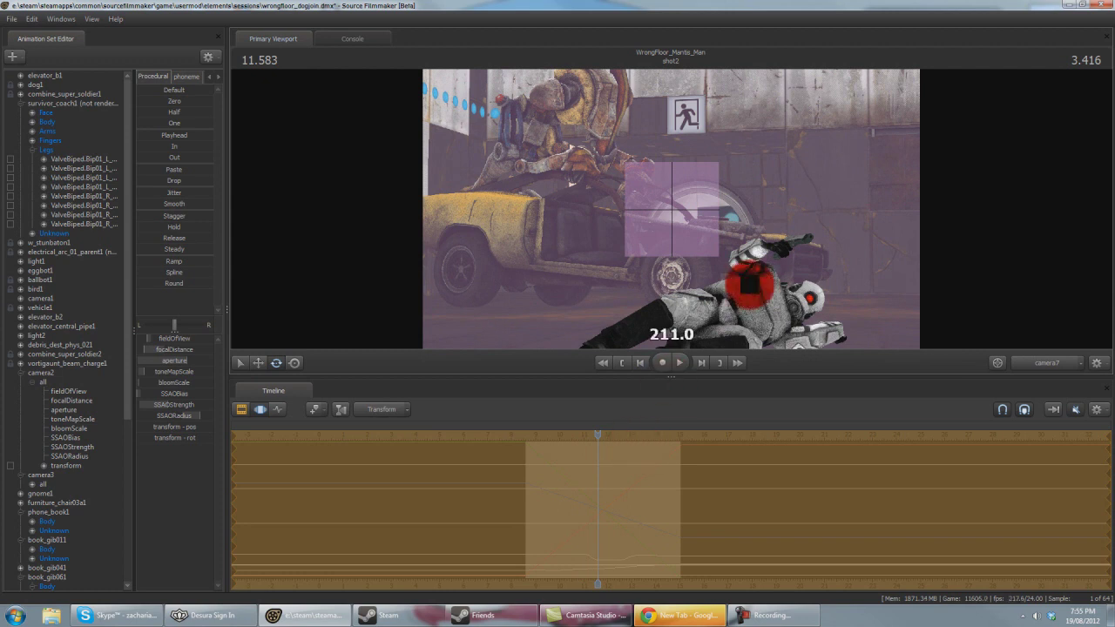
drag(670, 209, 673, 208)
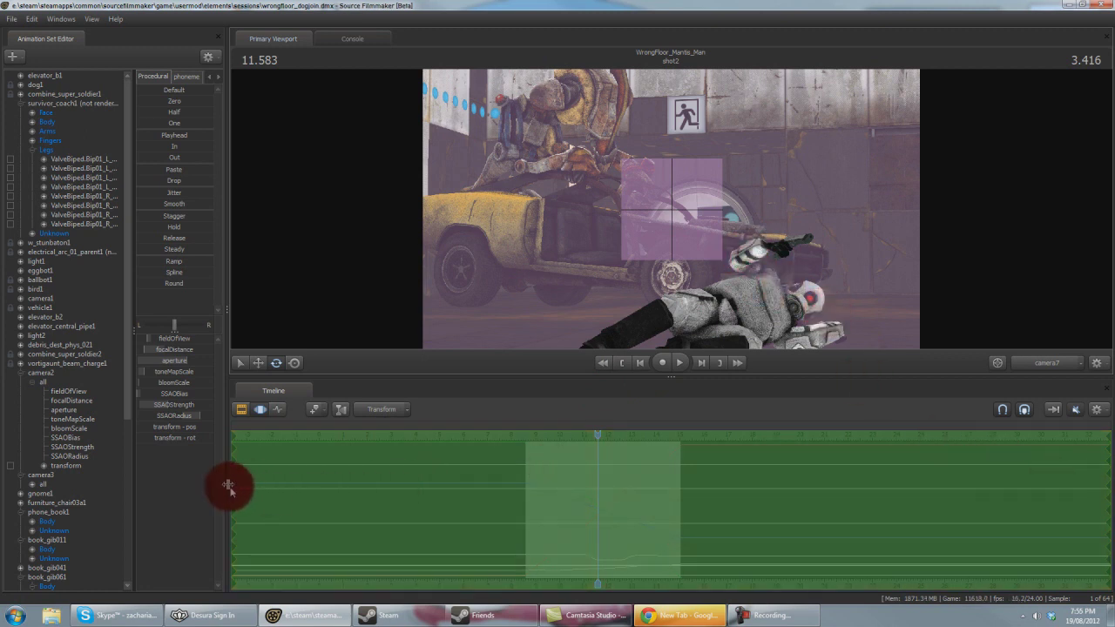
Start the time selection at about 12.9 seconds with a short falloff and move camera7's focal plane behind the yellow car
mouse_move(232, 486)
mouse_down()
mouse_move(618, 510)
mouse_move(587, 550)
mouse_move(612, 513)
mouse_move(627, 516)
mouse_move(617, 518)
mouse_move(592, 435)
mouse_move(641, 457)
mouse_move(593, 225)
mouse_up()
middle_drag(683, 207, 670, 209)
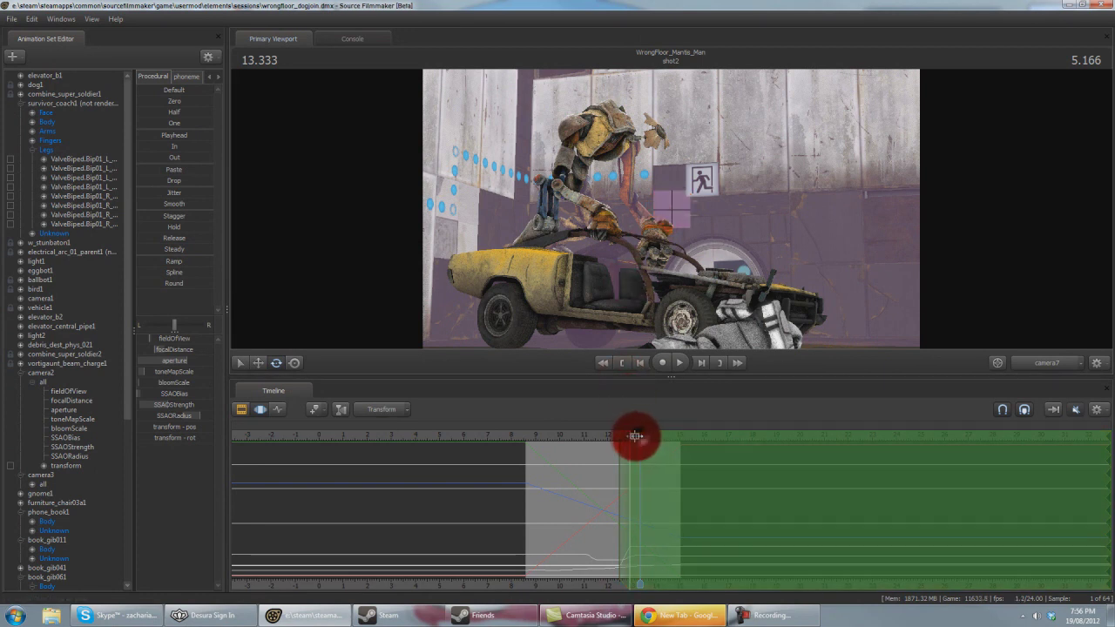
Play shot2 back from near its start into shot4 to review the focus shift from the soldier to the car
drag(635, 435, 613, 434)
key(space)
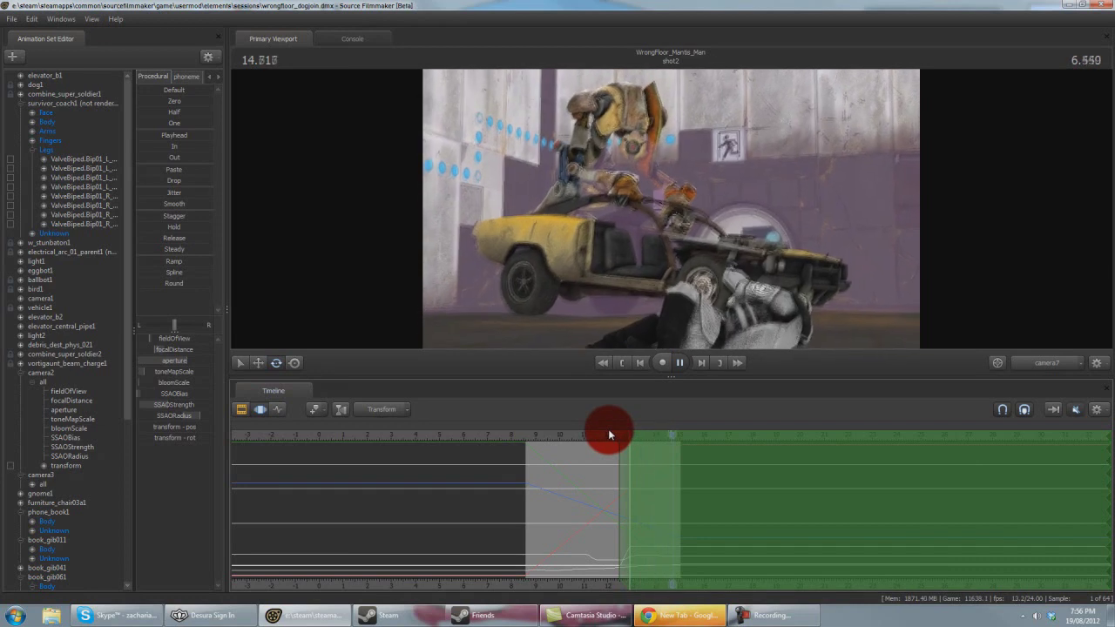
key(space)
click(529, 435)
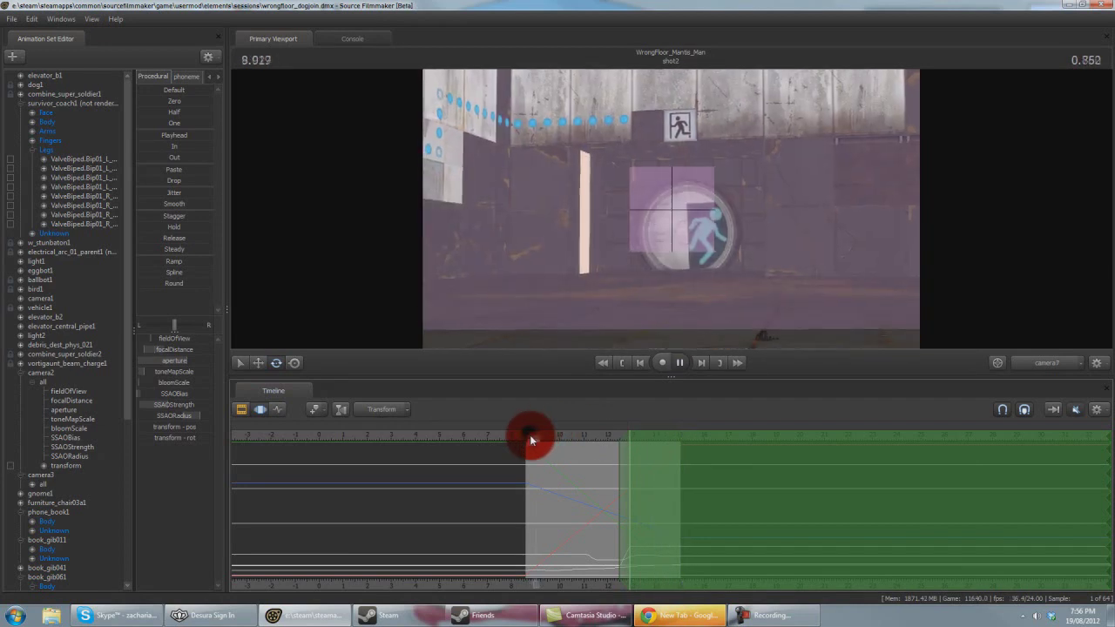
key(space)
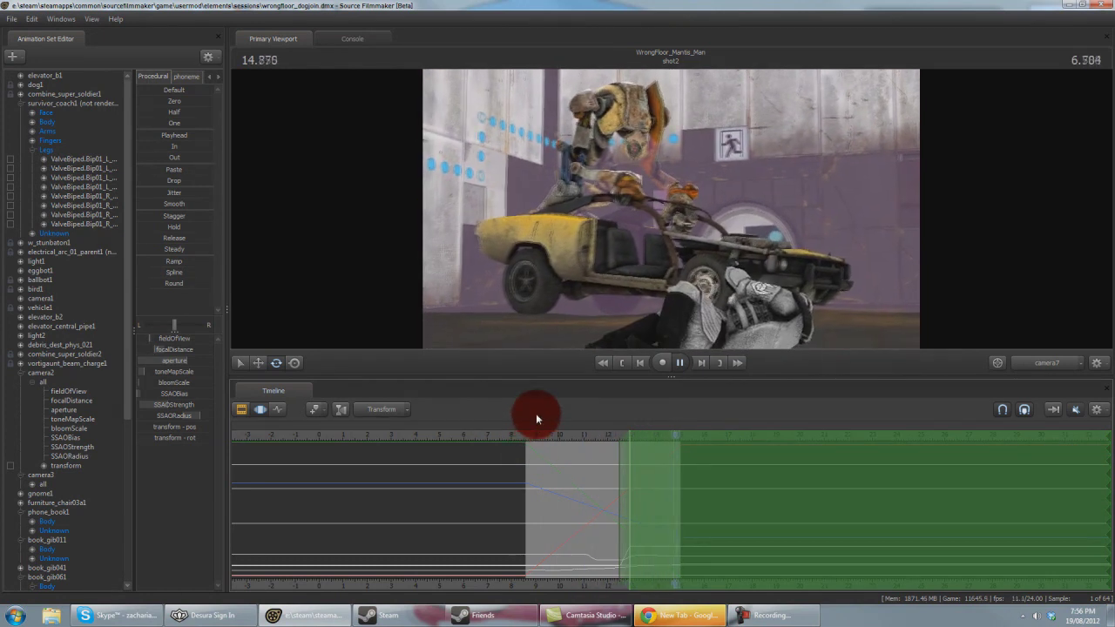
key(space)
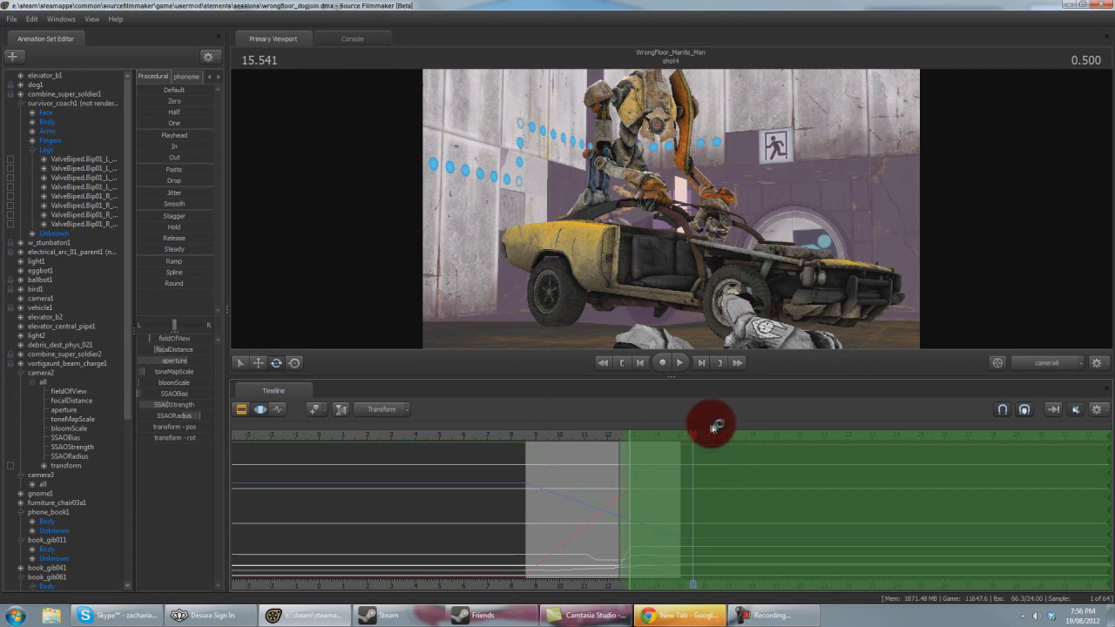